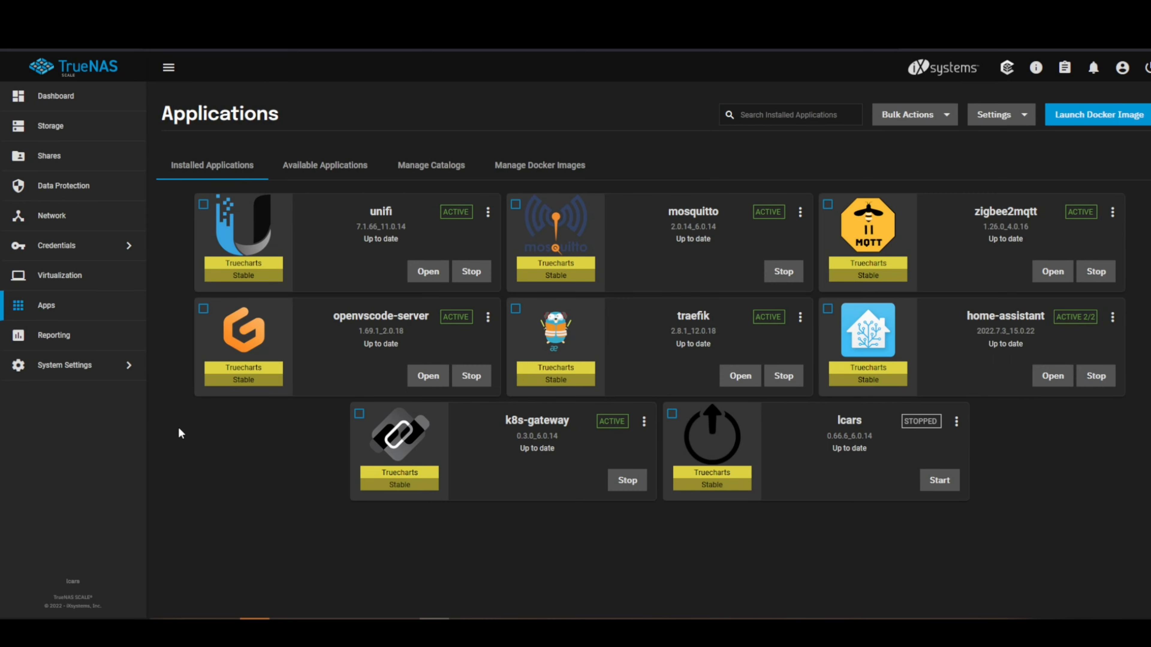
click(126, 368)
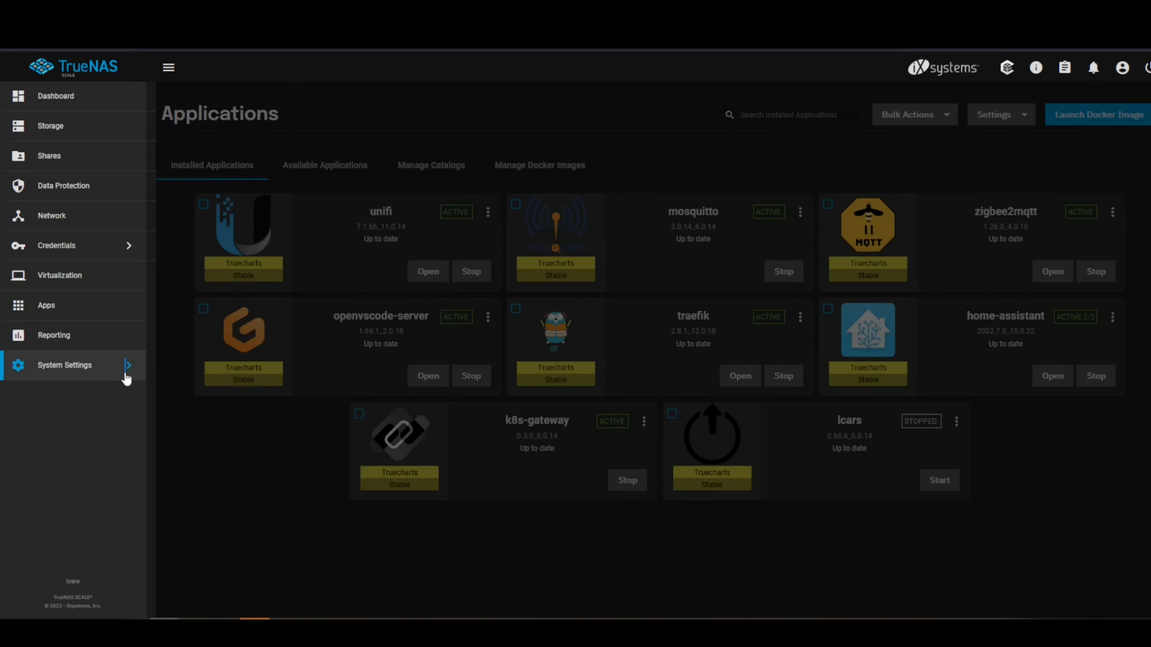
click(235, 250)
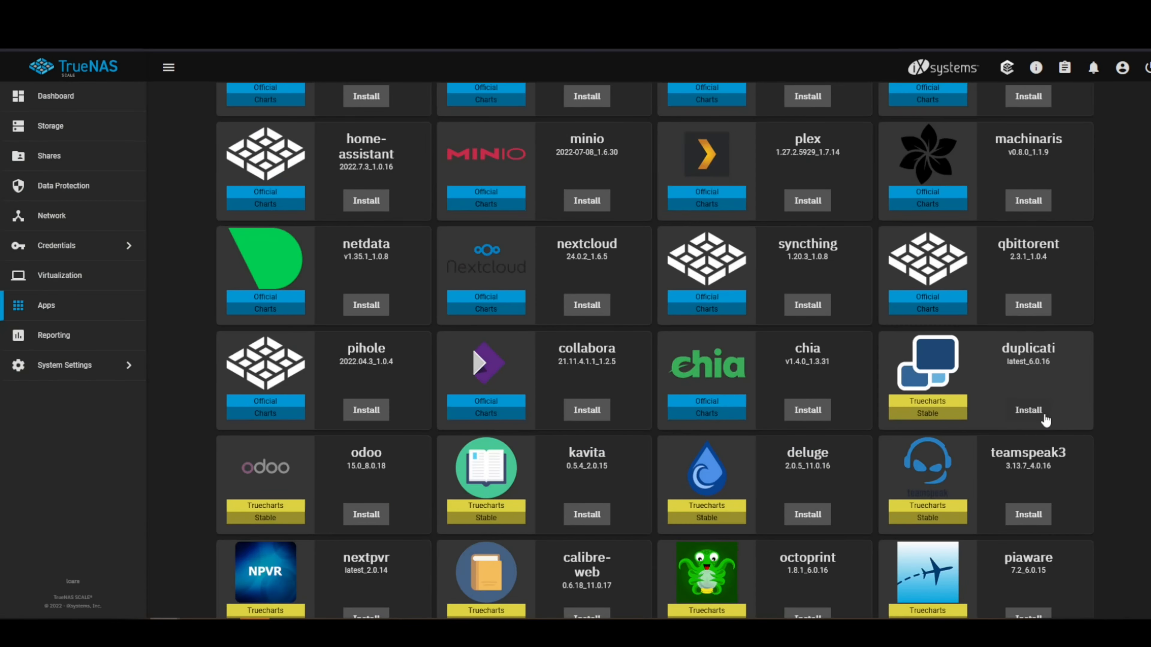
Step: Begin installing duplicati with the application name "d" and advance the setup to Storage and Persistence
click(1035, 408)
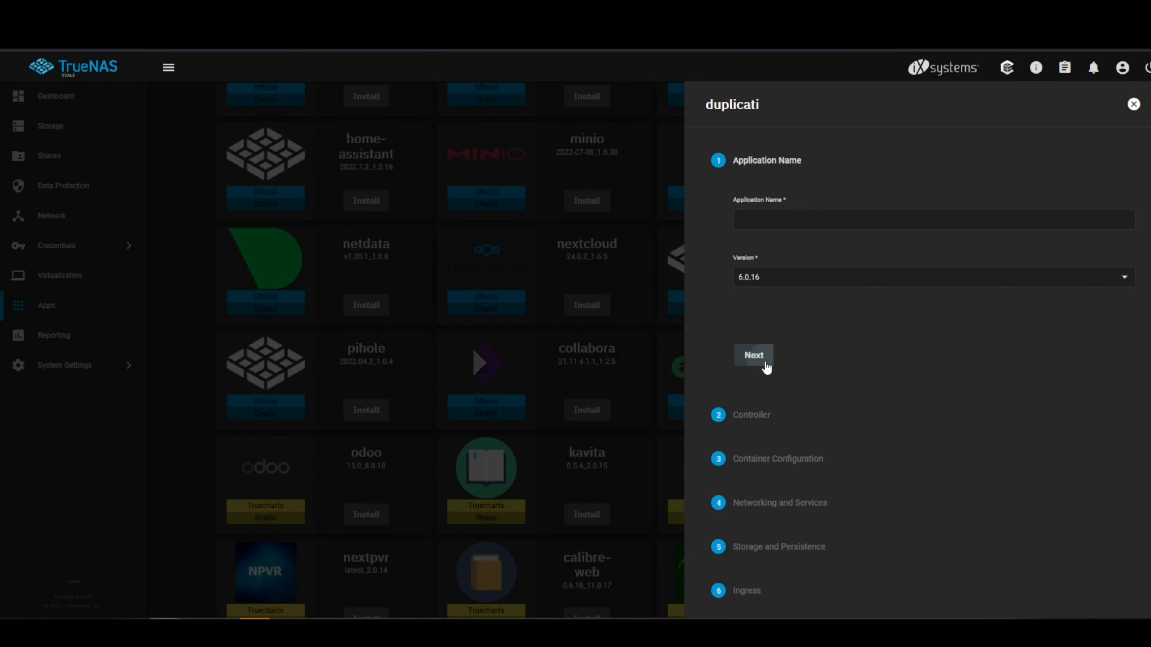
click(763, 362)
click(762, 220)
text(d)
click(754, 355)
click(796, 359)
click(811, 486)
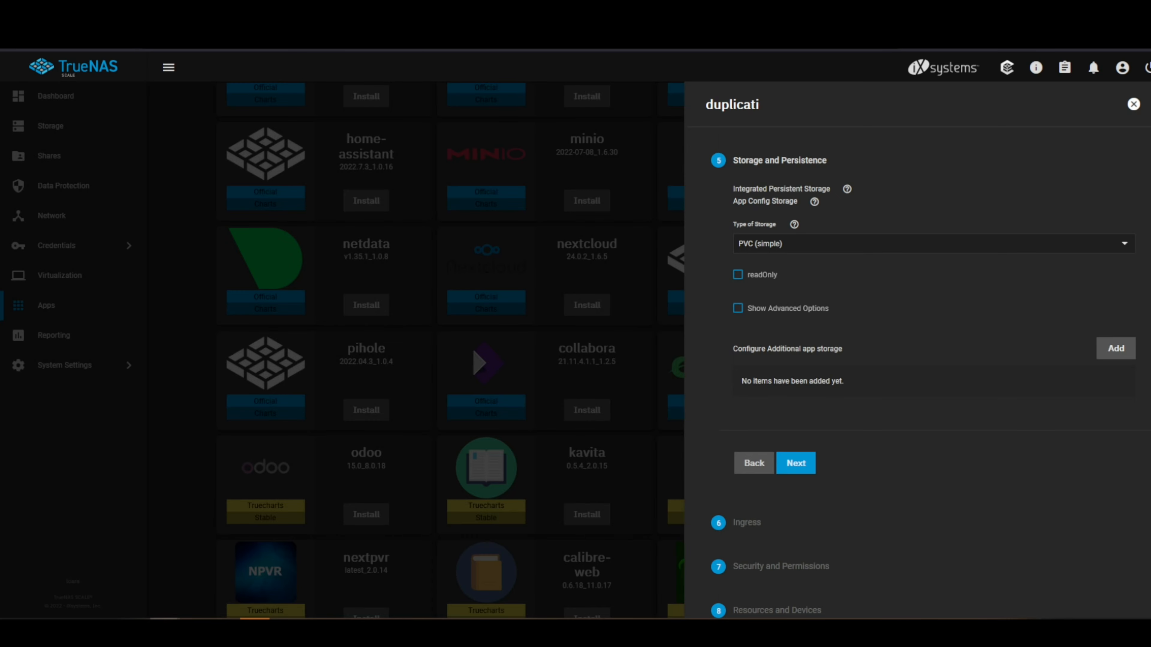
Step: Set the App Config Storage type to HostPath (simple) for duplicati
click(1127, 247)
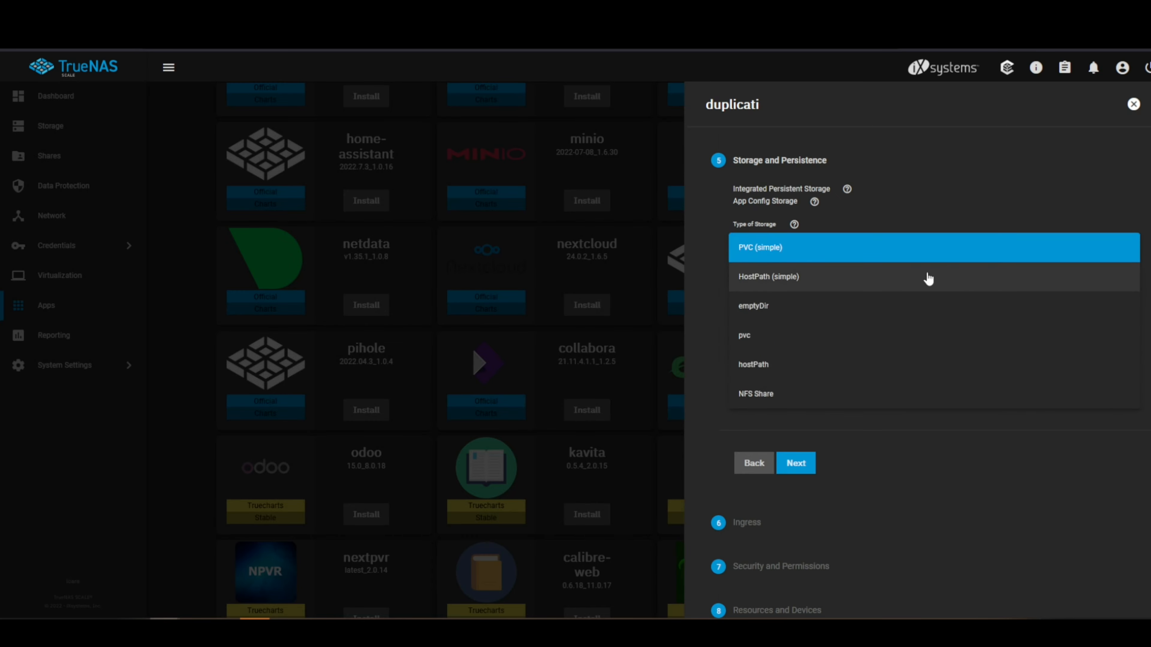
click(834, 256)
click(792, 244)
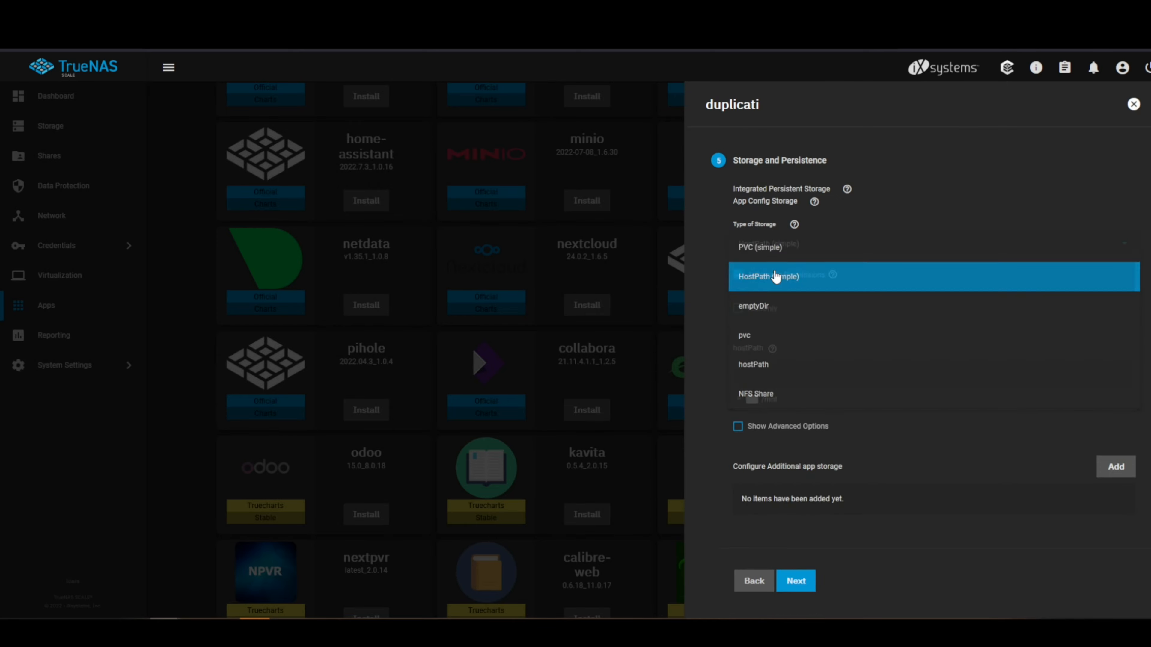
click(778, 275)
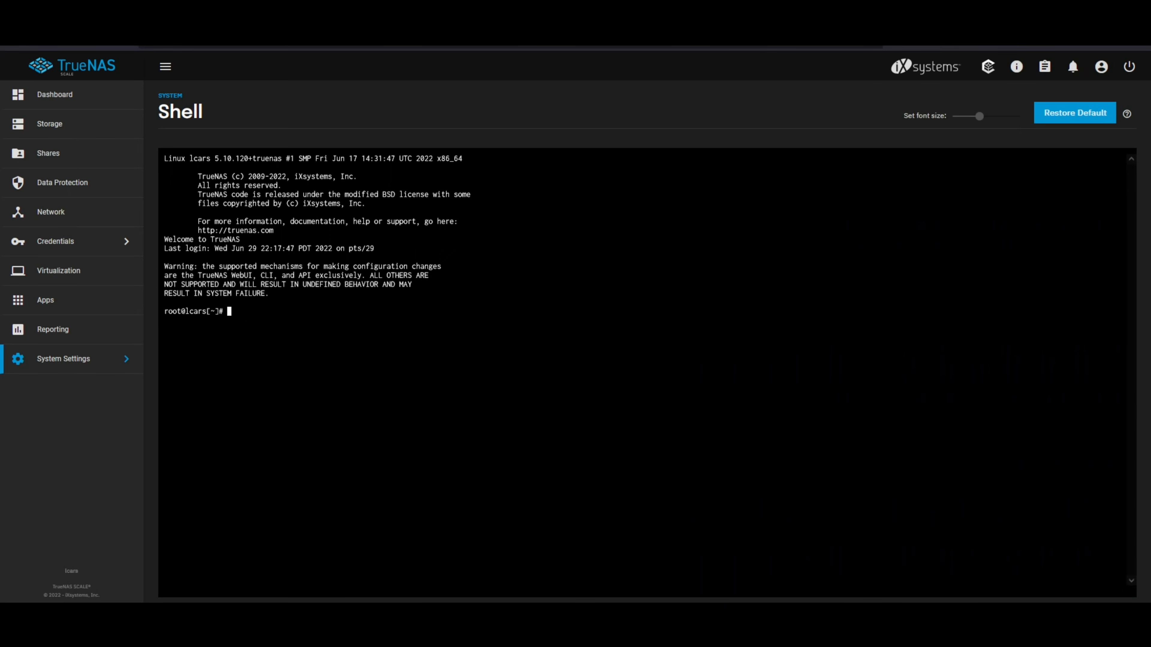
Step: In the shell, change to /mnt/vmStorage/apps and list its contents
text(cd /mnt/vm)
key(Tab)
text(app)
text(s)
key(Return)
text(ls)
key(Return)
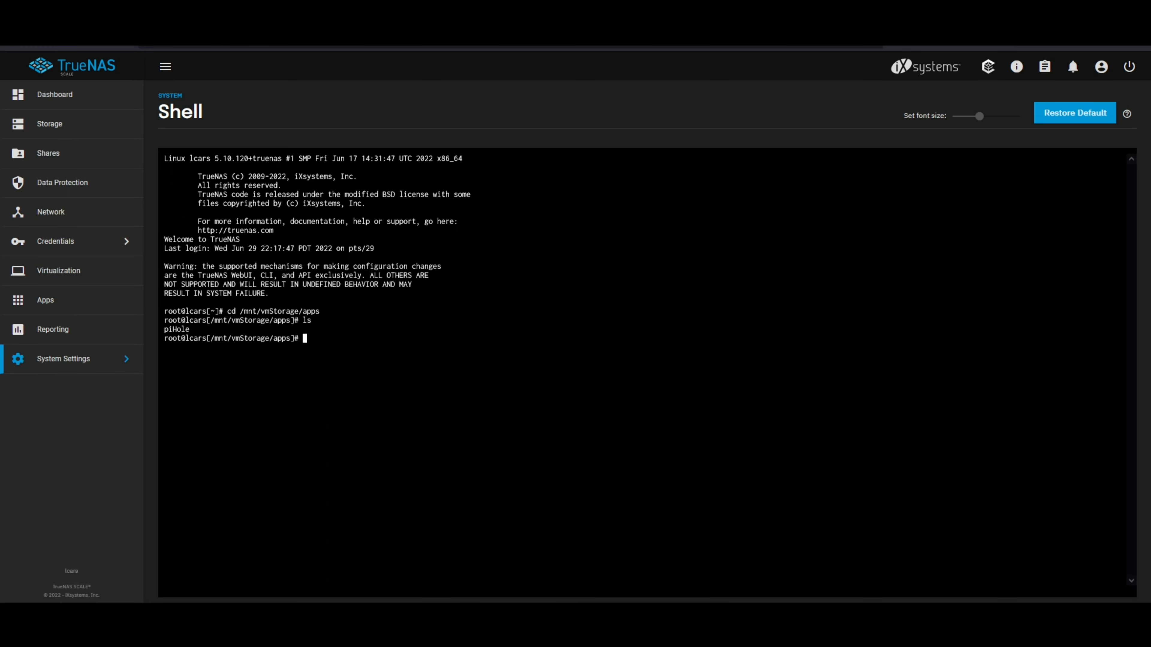
Step: Create the directories homeassistant, mosquitto and zigbee2mqtt in /mnt/vmStorage/apps
text(mkdir homeassista)
text(nt)
key(Return)
text(mkdir )
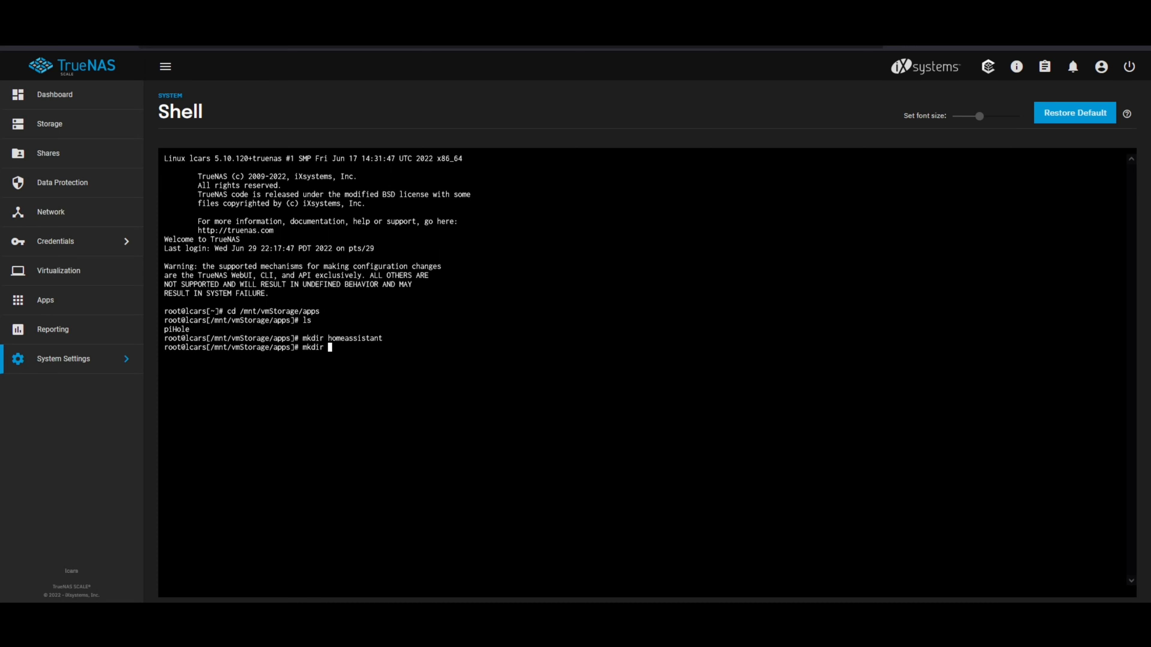
text(mosquitto)
key(Return)
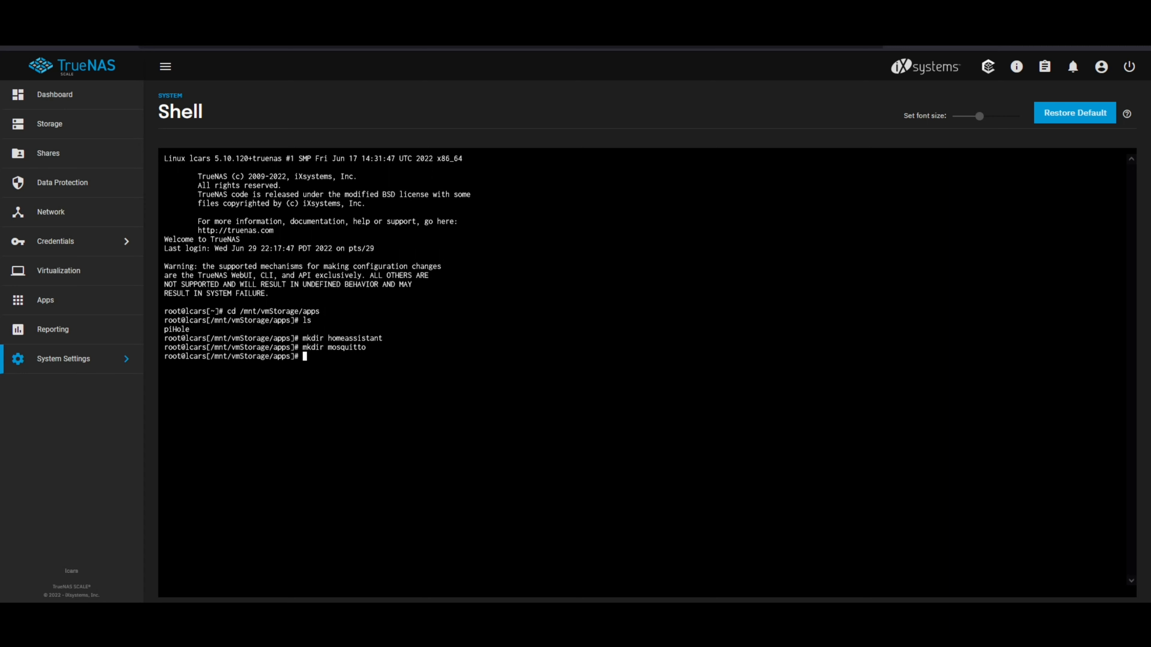
text(mkdir zigbee2mqtt)
key(Return)
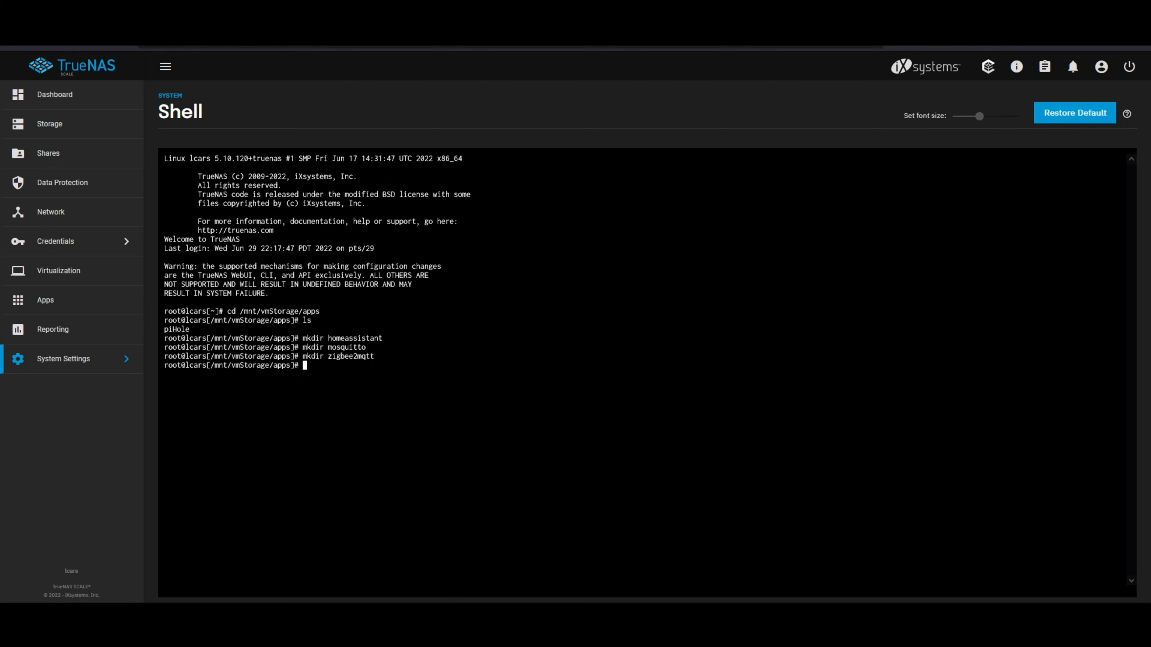
Step: Create a data directory inside homeassistant and return to the apps directory
text(cd homeassistant/)
key(Return)
text(mkd)
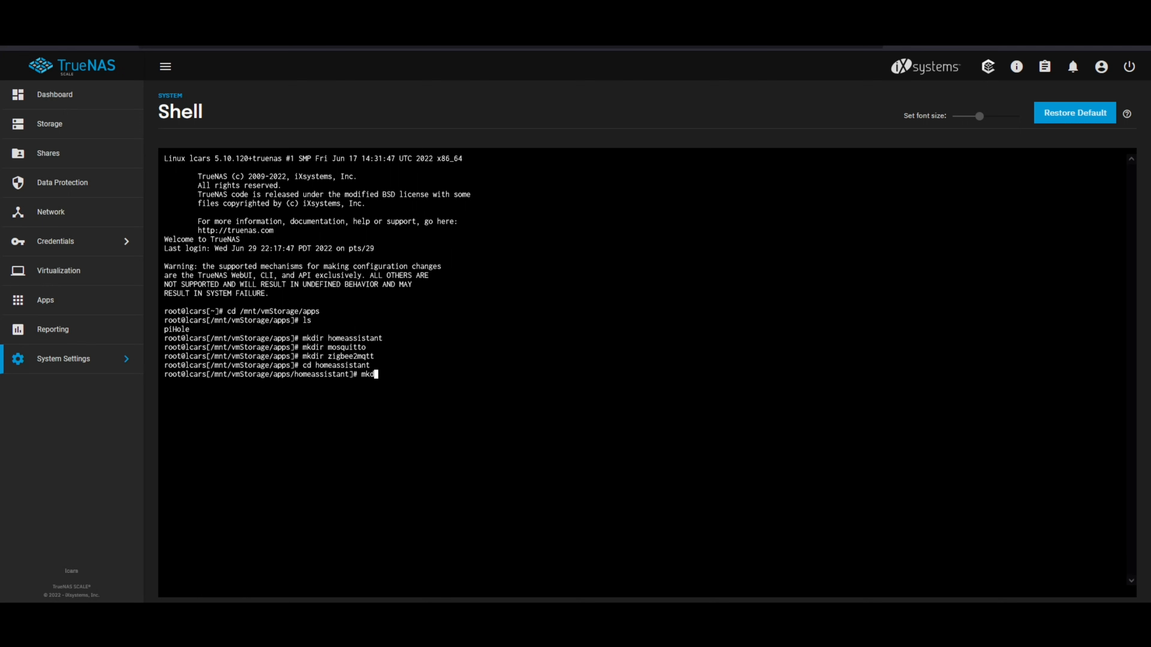
text(ir data)
key(Return)
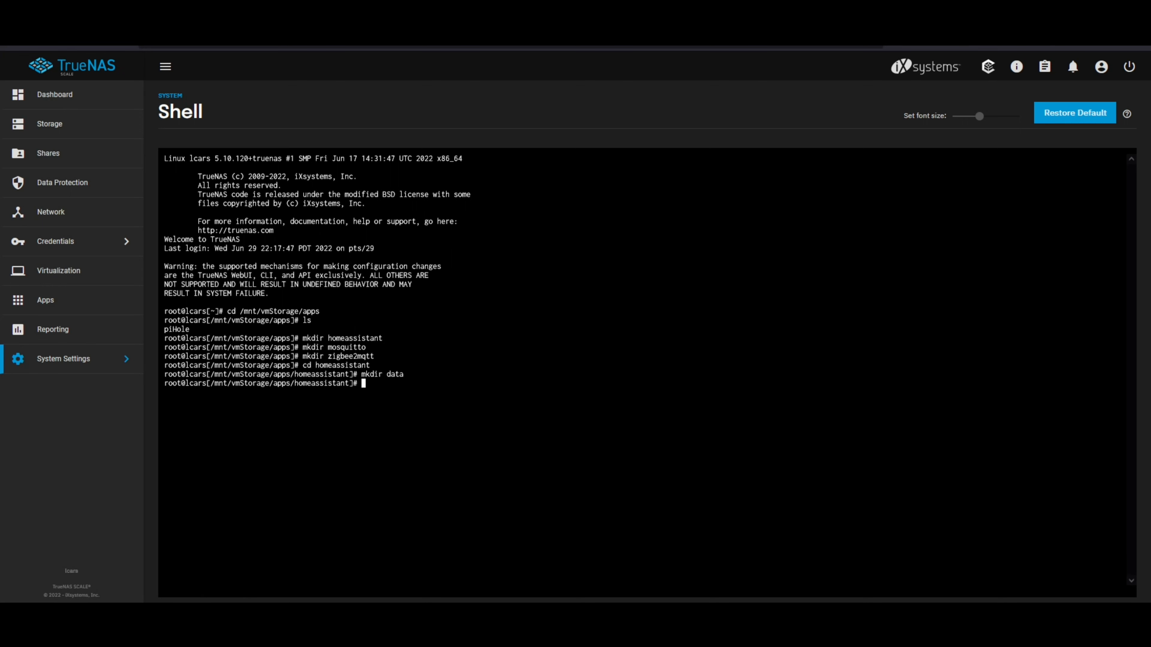
text(cd ..)
key(Return)
Step: Create data and config directories inside mosquitto and return to the apps directory
text(cd mosquitto)
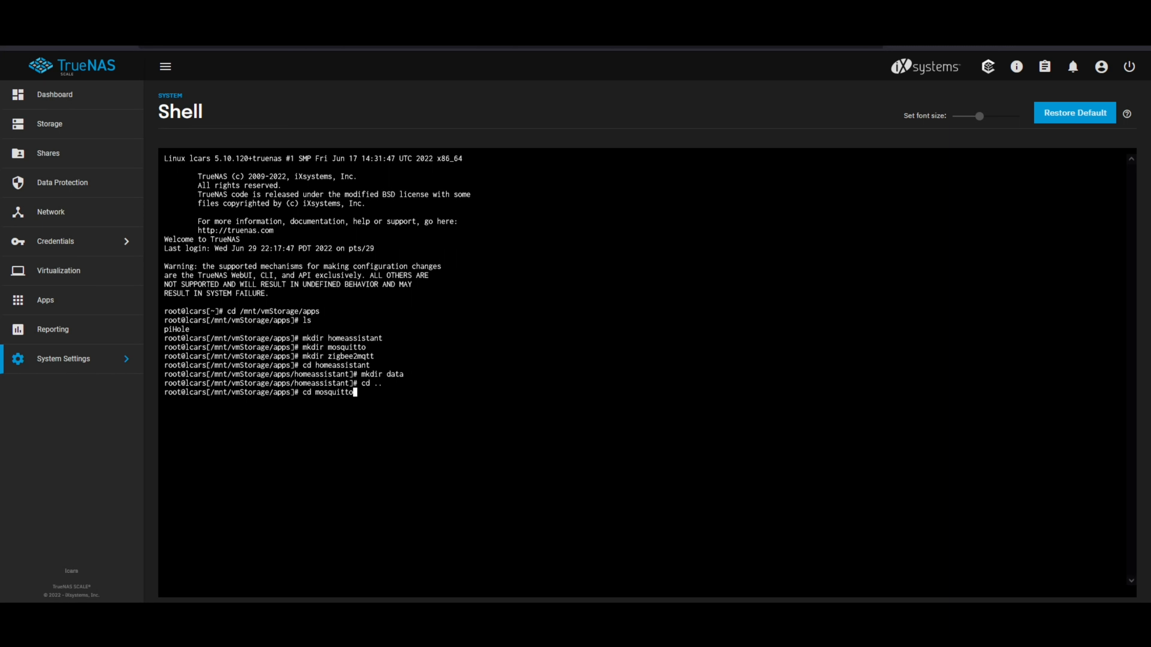
key(Return)
text(mkdir da)
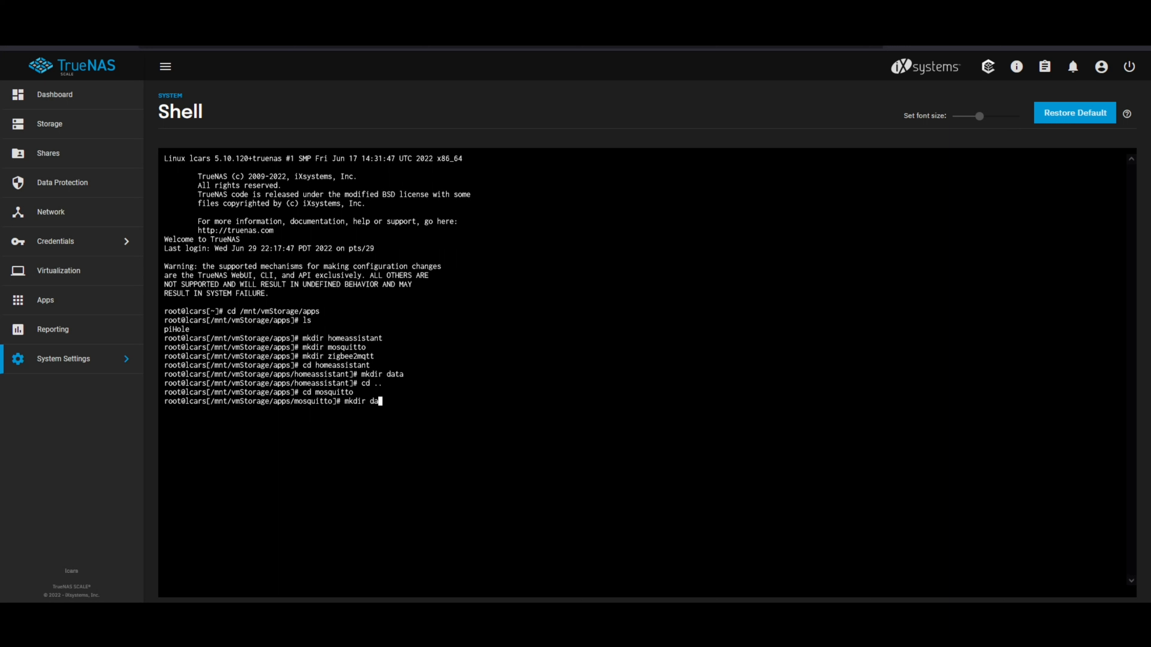
text(ta)
key(Return)
text(mkdir con)
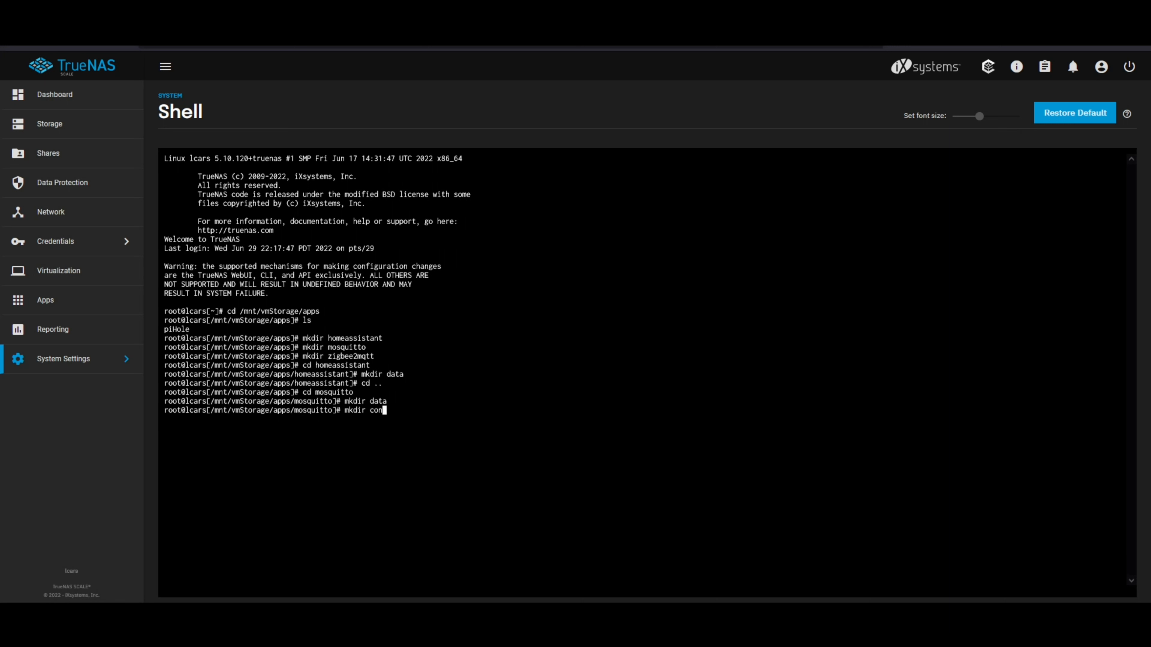
text(fig)
key(Return)
text(cd ..)
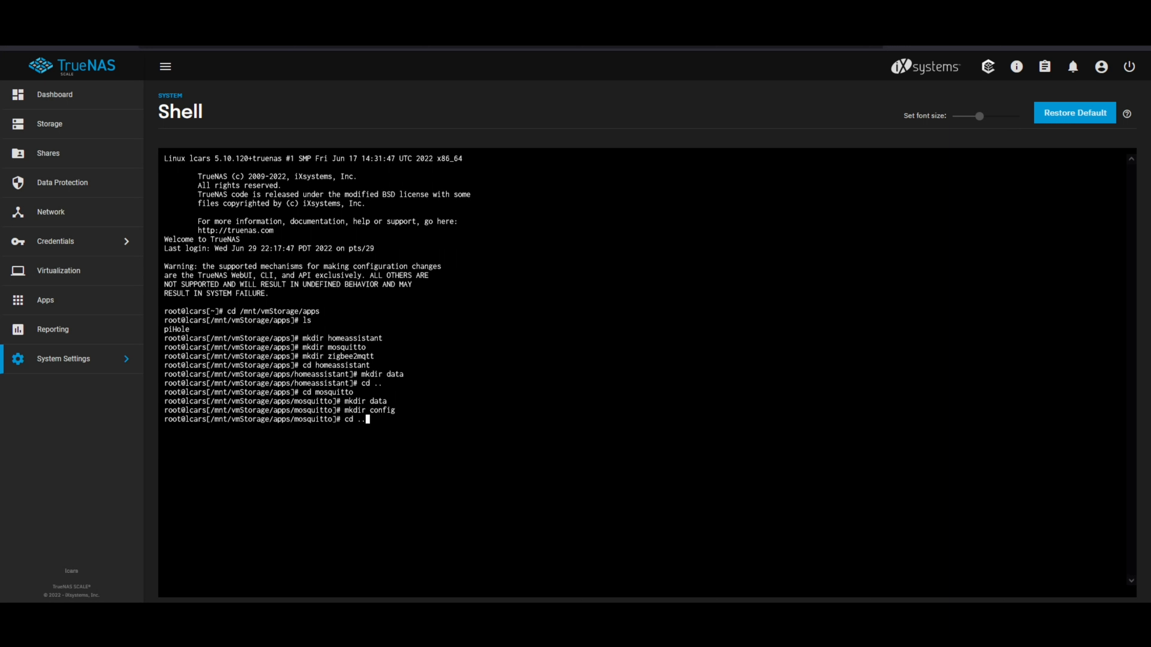
key(Return)
Step: Change into the zigbee2mqtt directory and create a data directory there
text(cd )
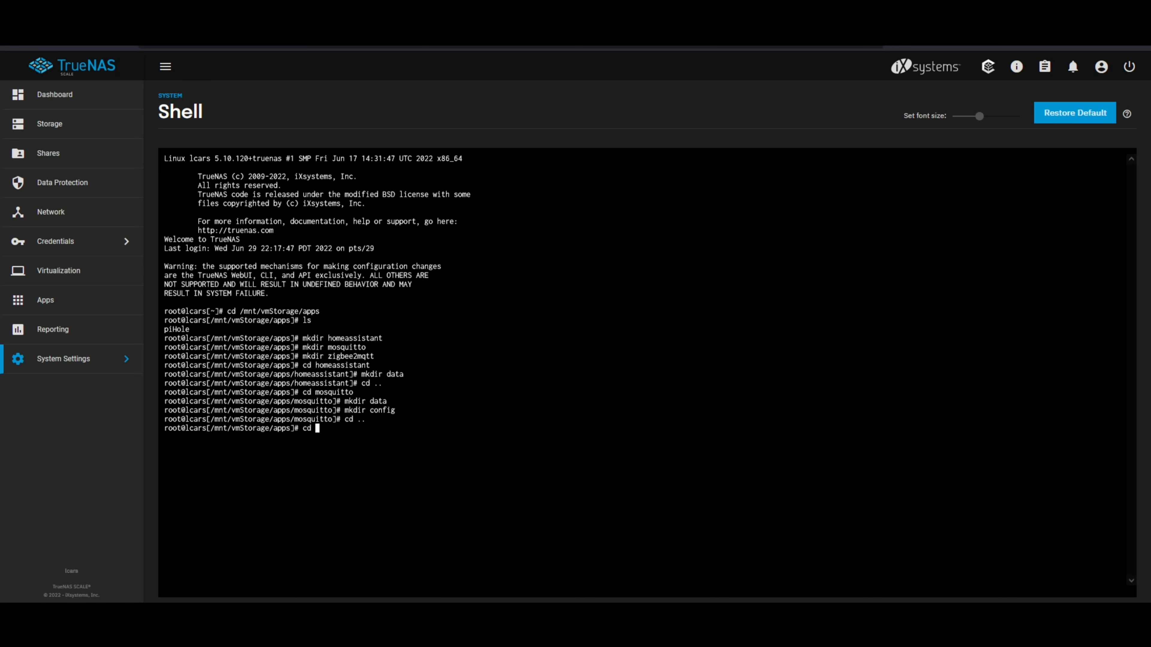
text(zi)
key(Tab)
key(BackSpace)
key(Return)
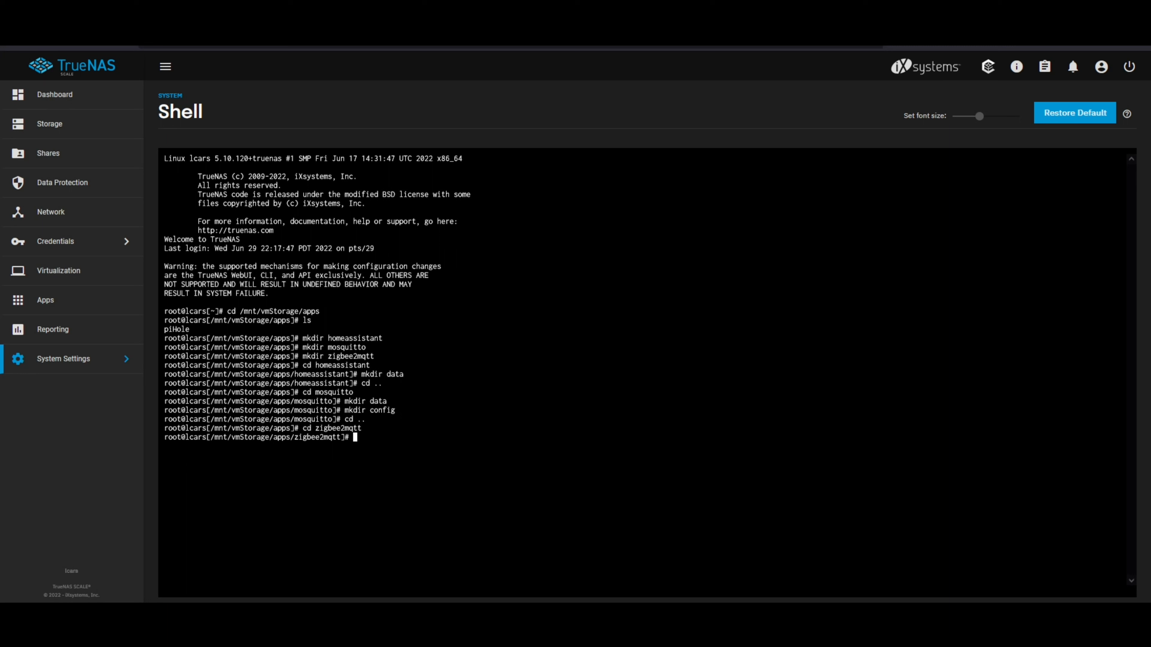
text(mkdir data)
key(Return)
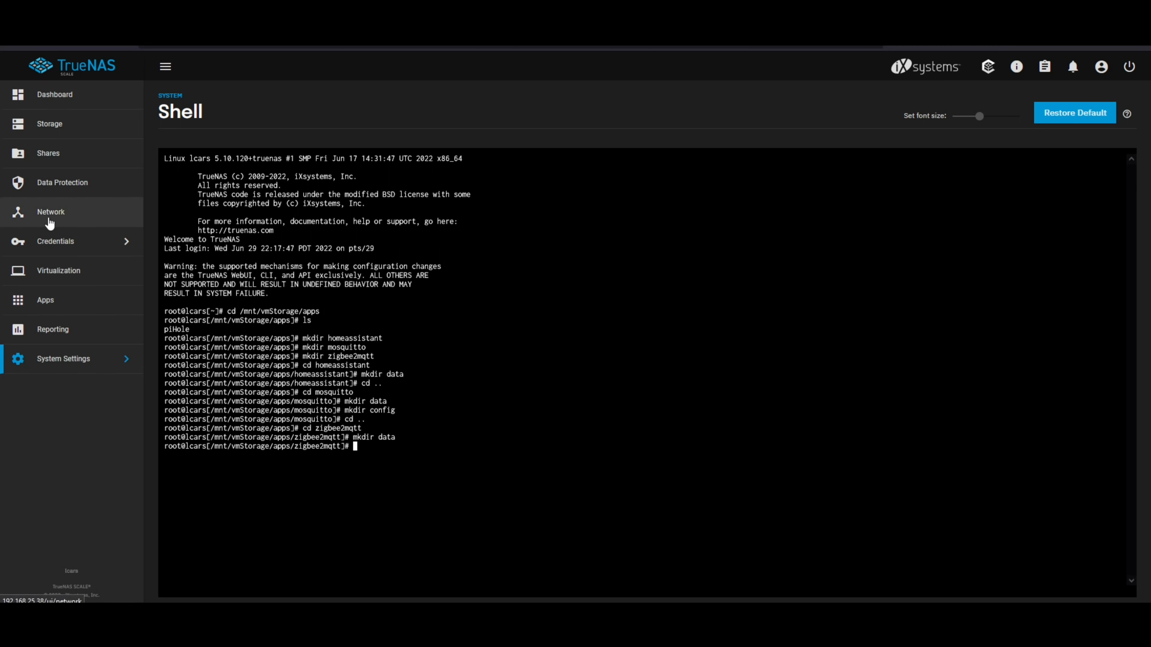
Step: Open the available applications and look over the official charts offered by default
click(52, 304)
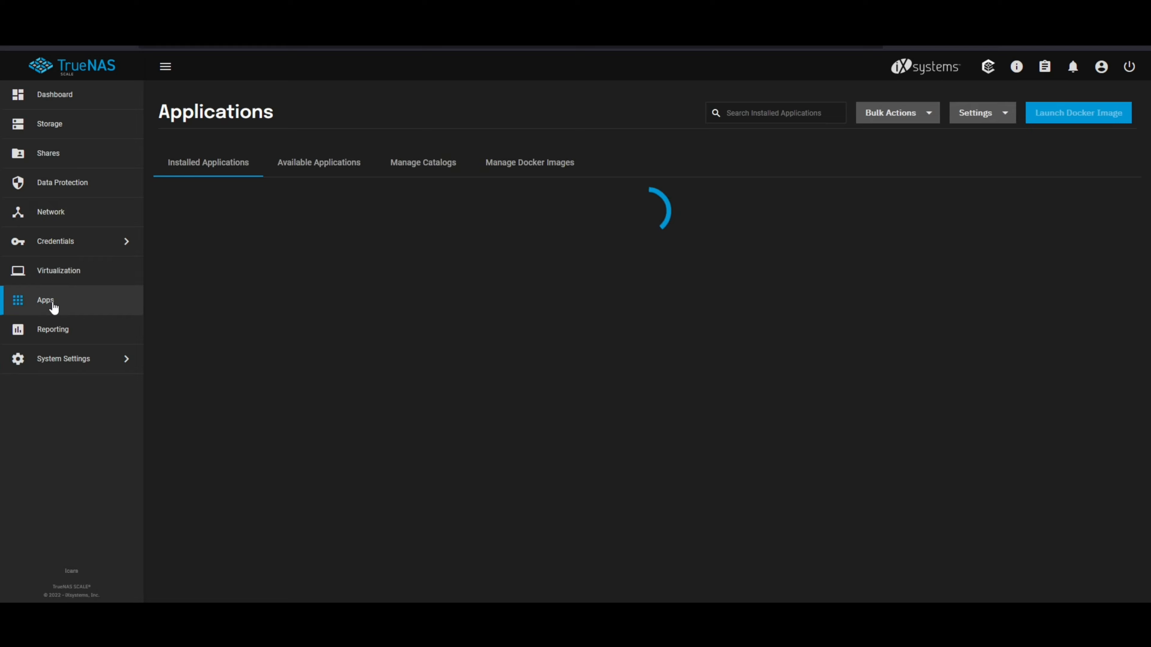
click(334, 164)
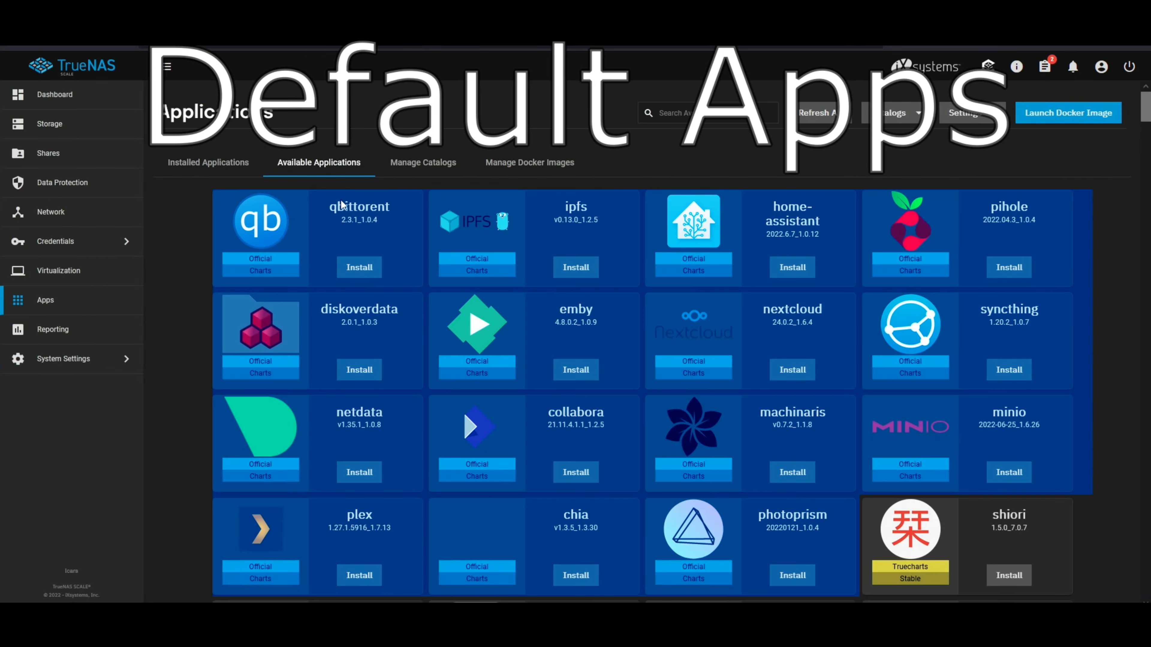
scroll(797, 417, down, 8)
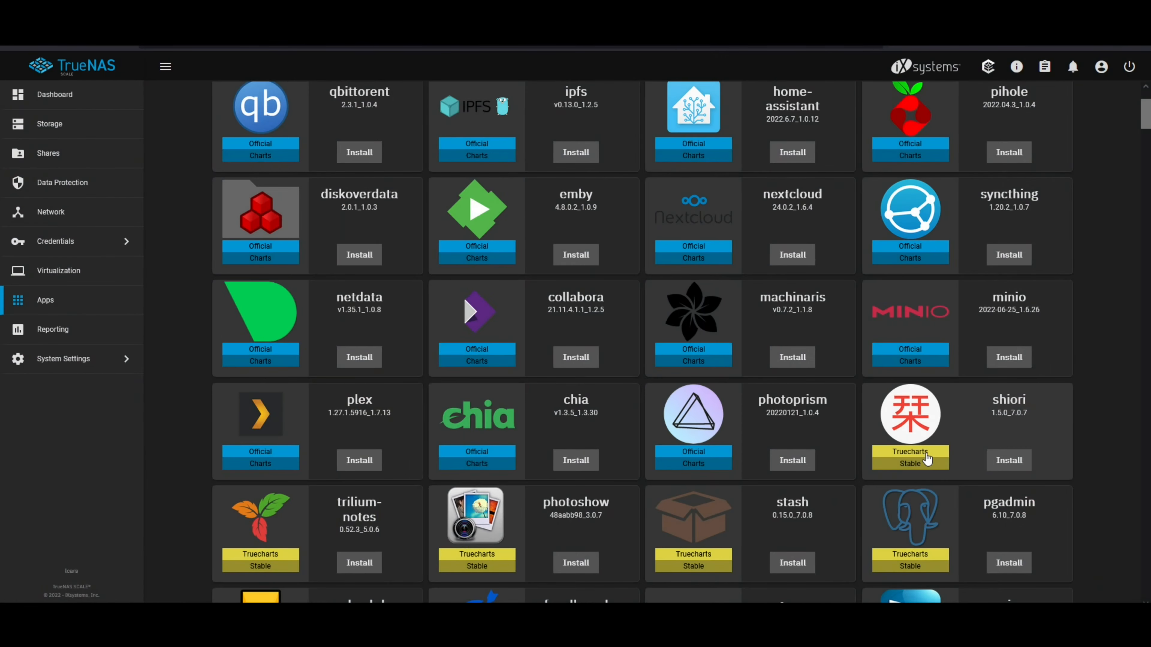
scroll(420, 208, up, 3)
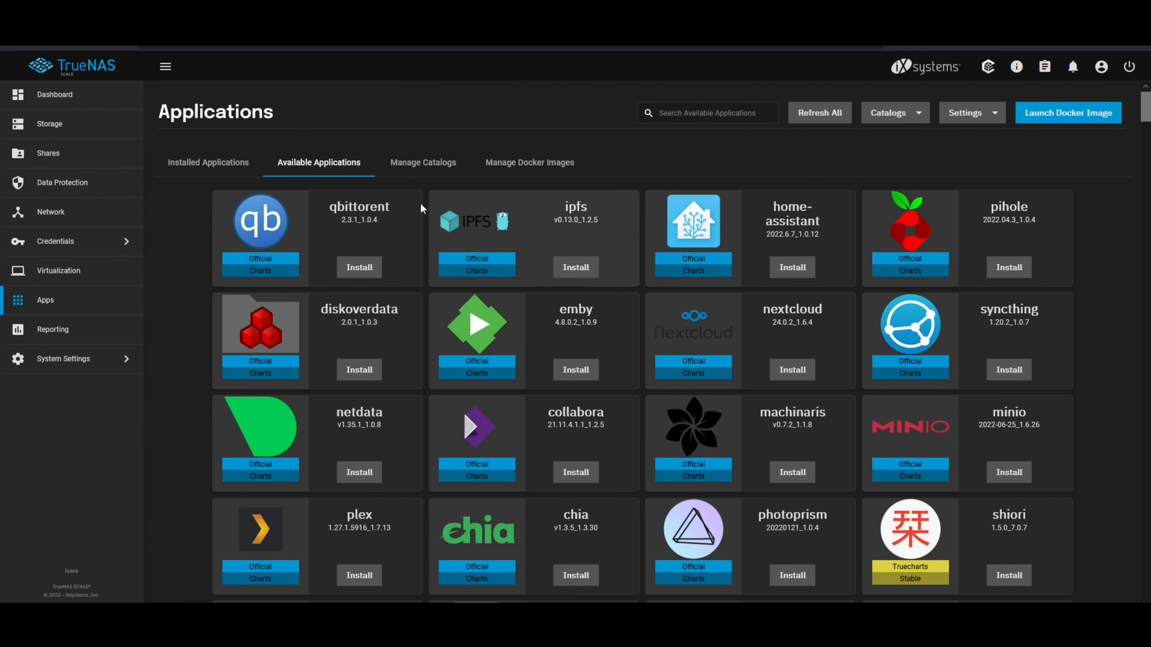
Step: Review the configured app catalogs and the blank Add Catalog form, closing it without adding a catalog
click(432, 166)
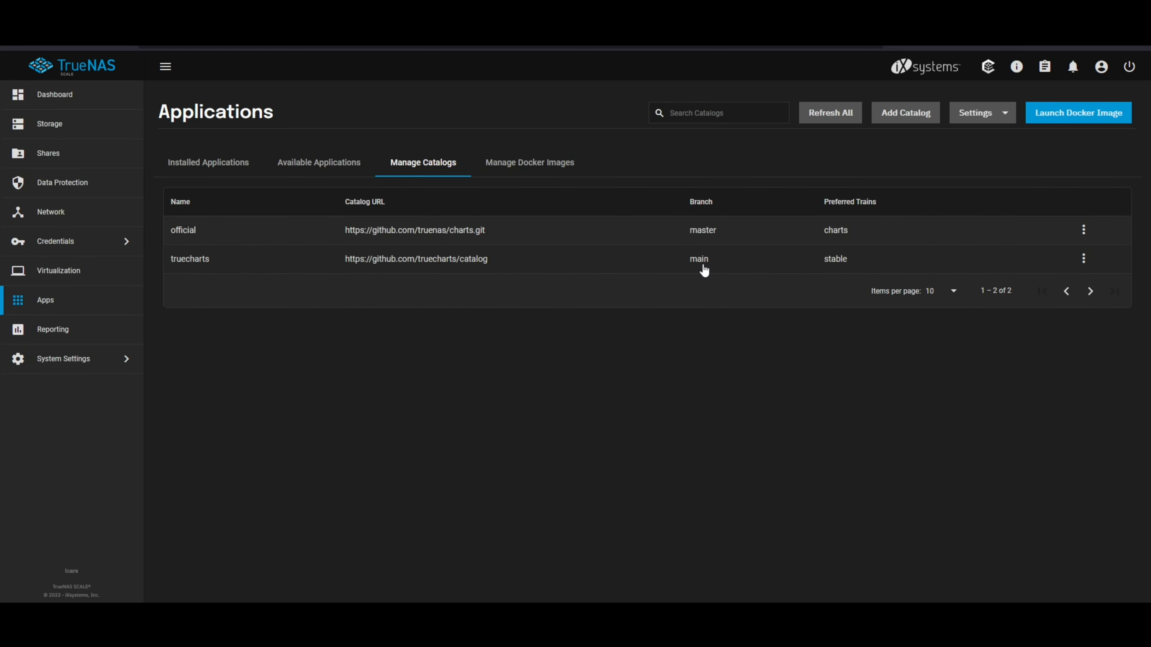
click(911, 119)
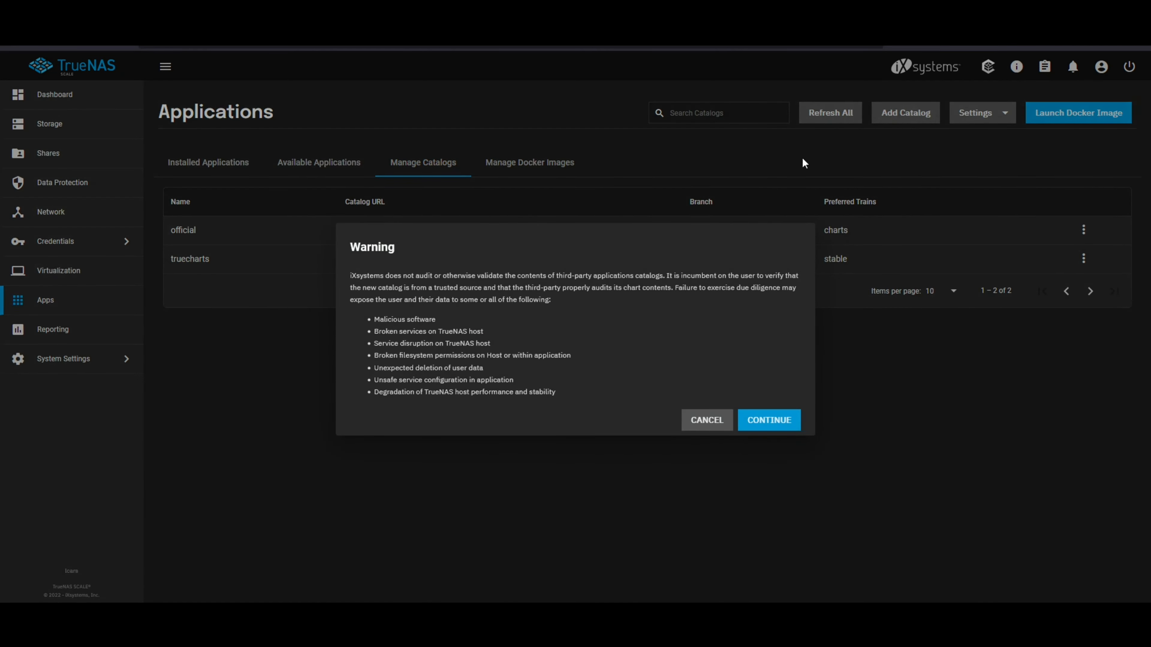
click(745, 419)
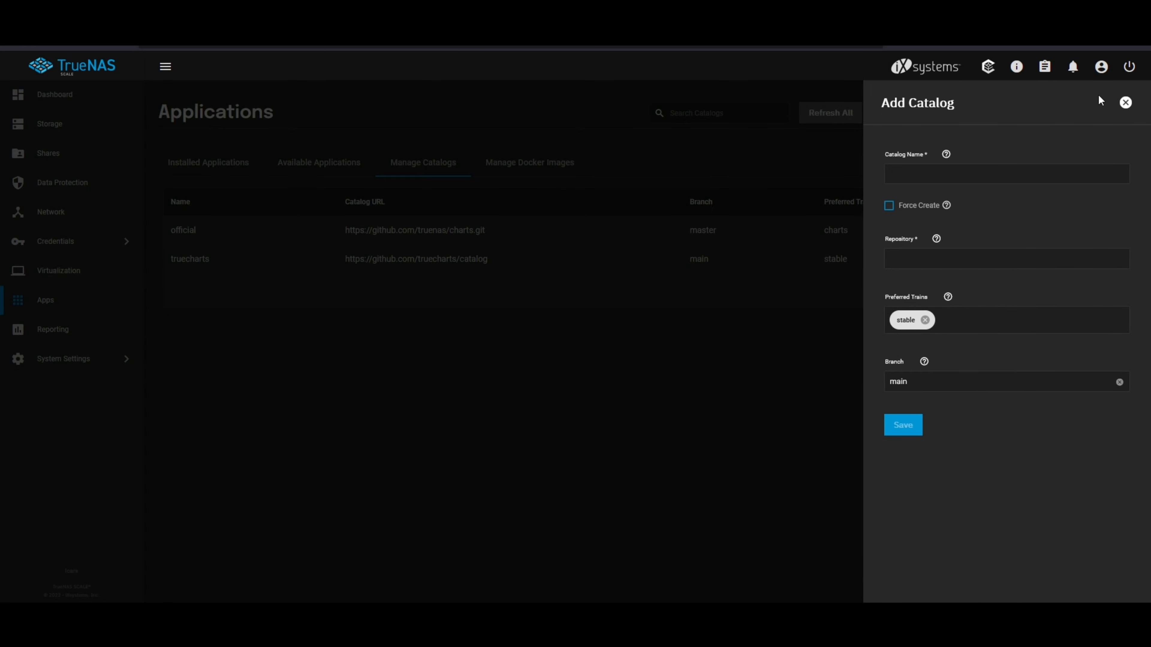
click(1125, 104)
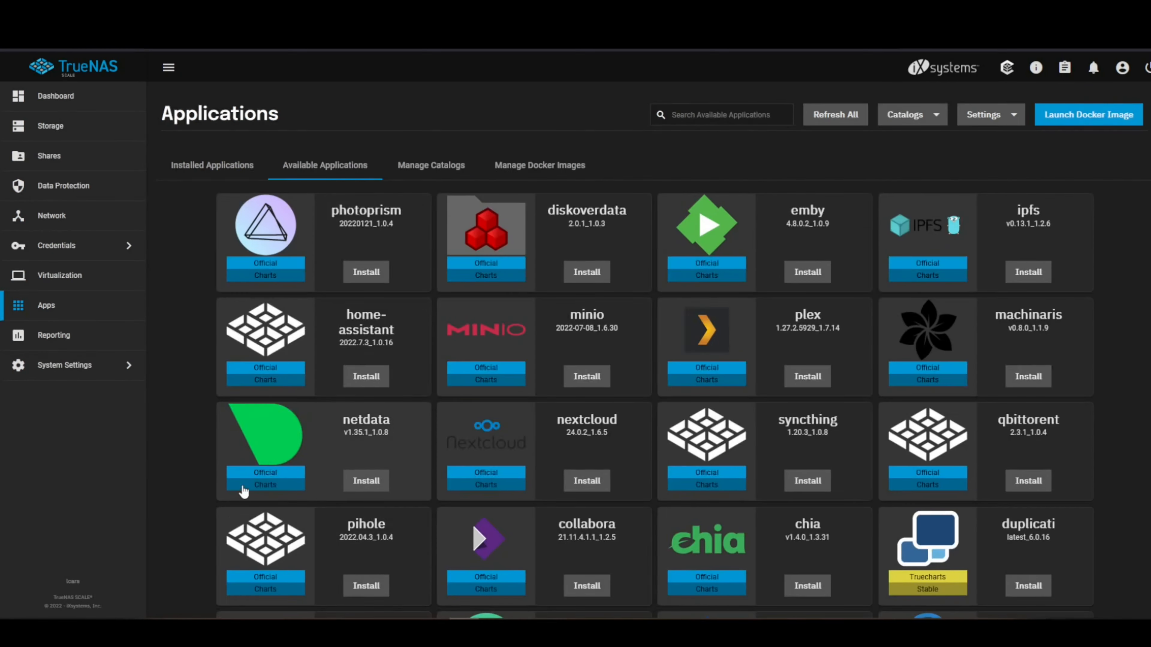
Step: Look through the Truecharts stable applications in the available applications list
scroll(240, 489, down, 4)
scroll(238, 490, down, 20)
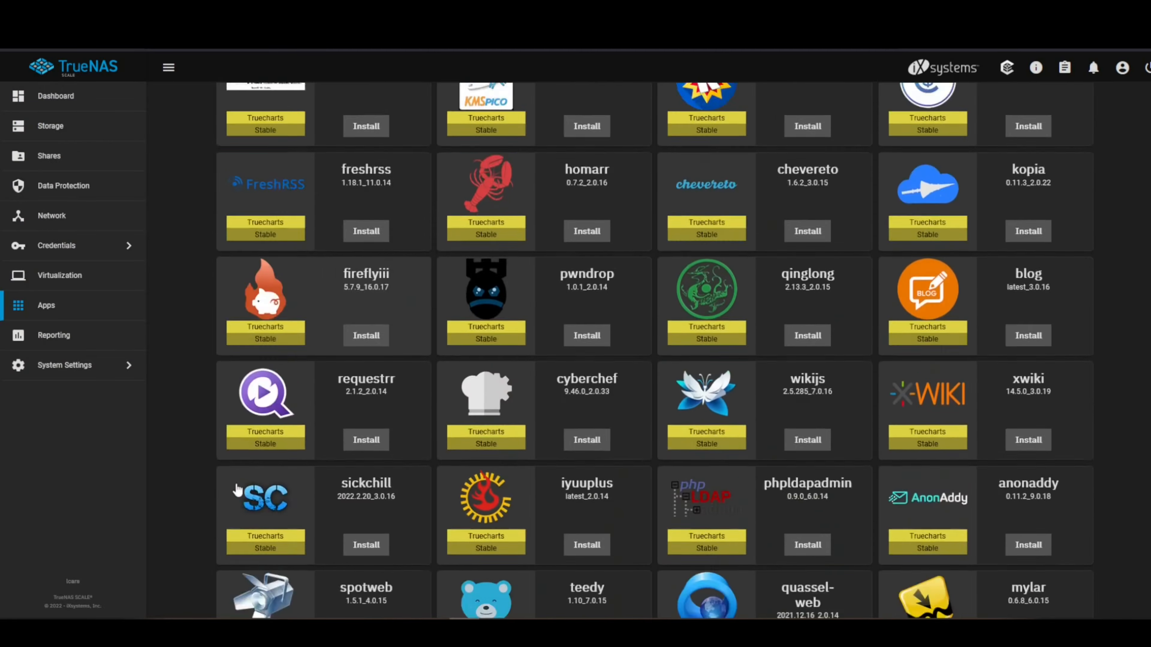
scroll(238, 490, down, 20)
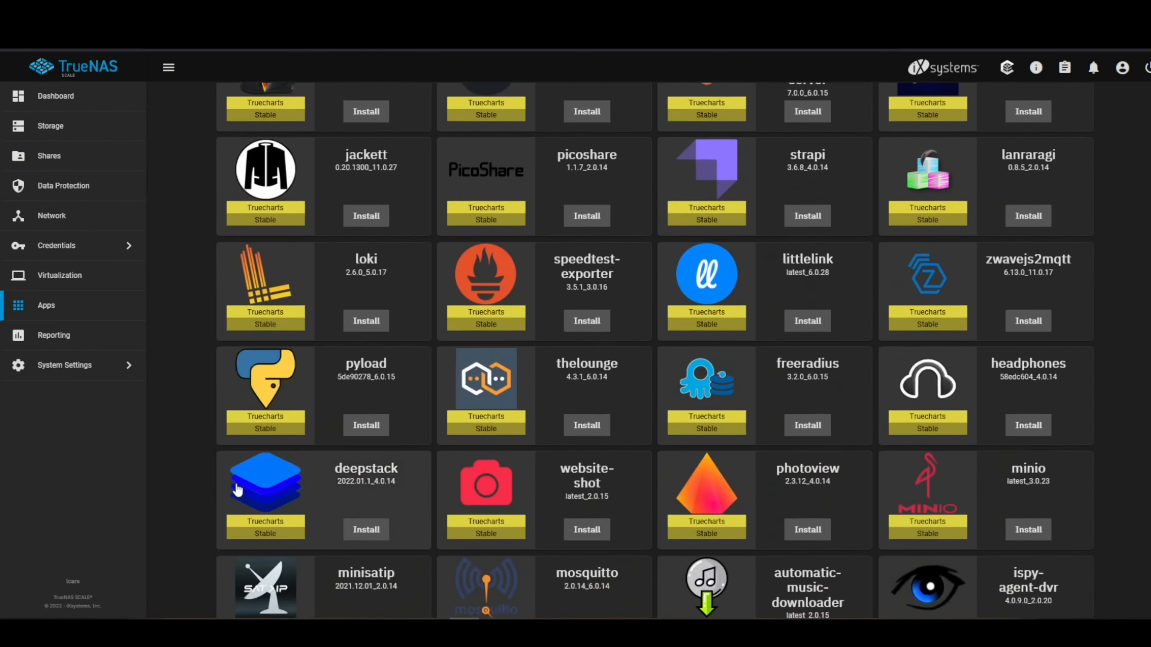
scroll(238, 490, down, 20)
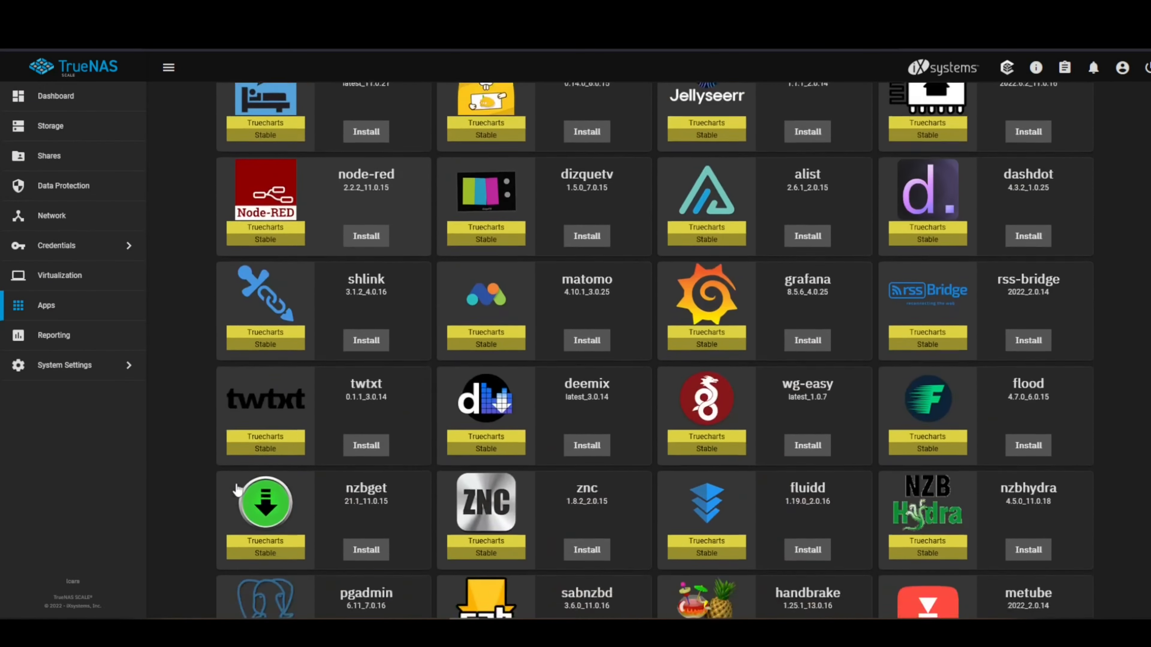
scroll(238, 489, down, 20)
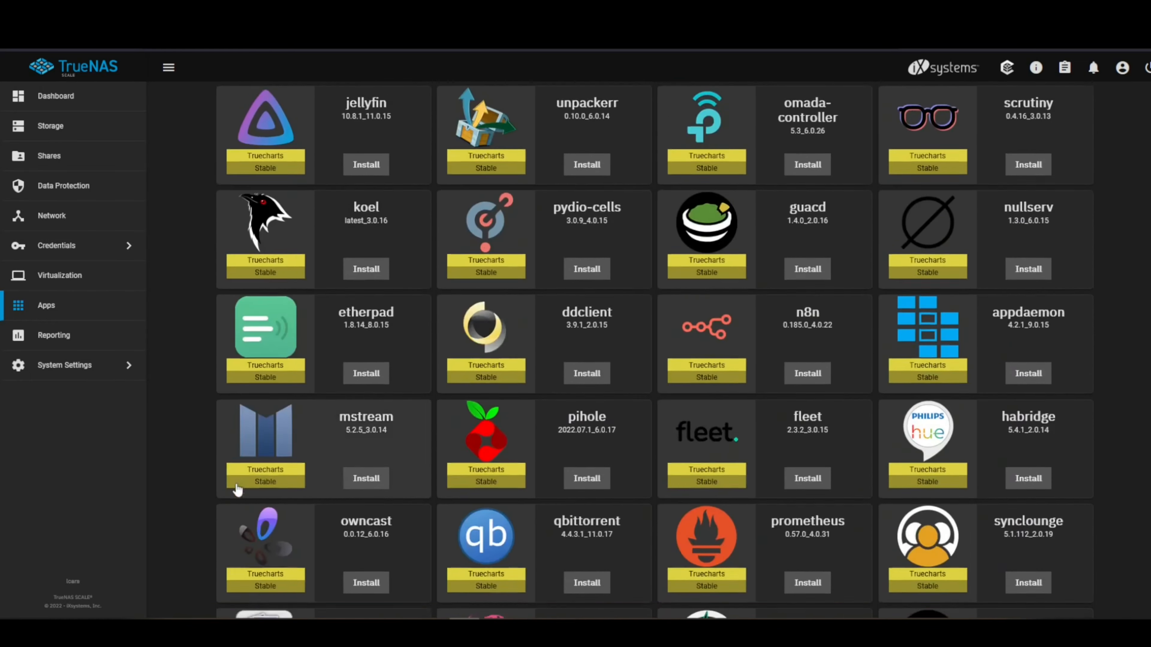
scroll(236, 483, down, 10)
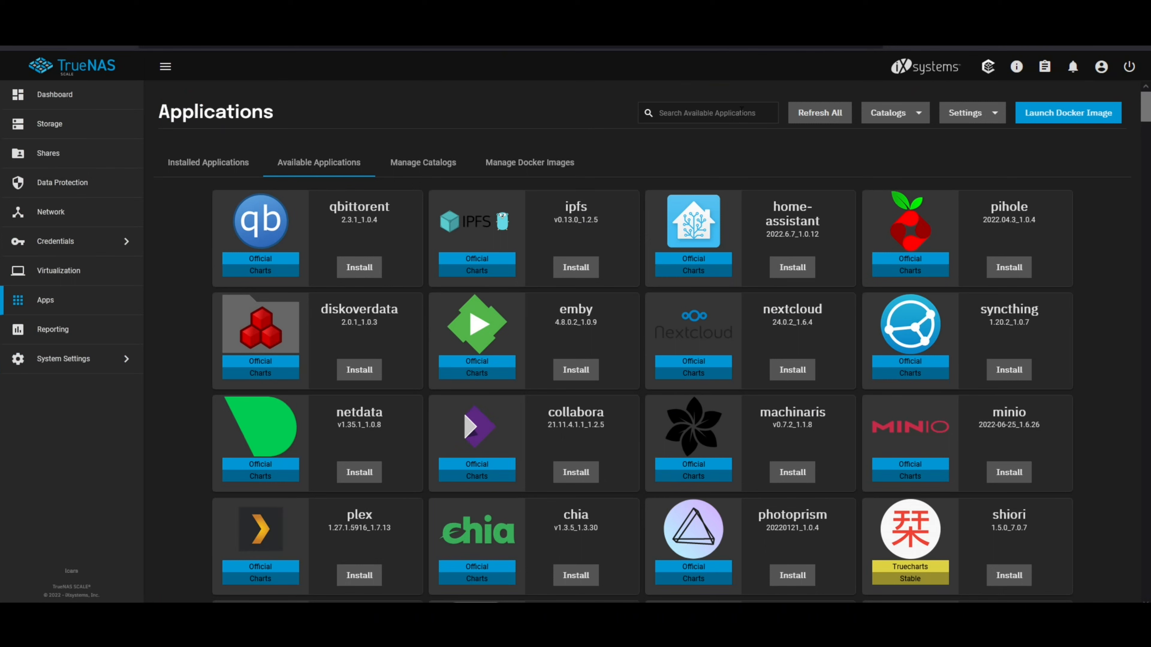
Step: Search the available applications for "home" and start installing the Truecharts version of home-assistant
click(741, 113)
text(home)
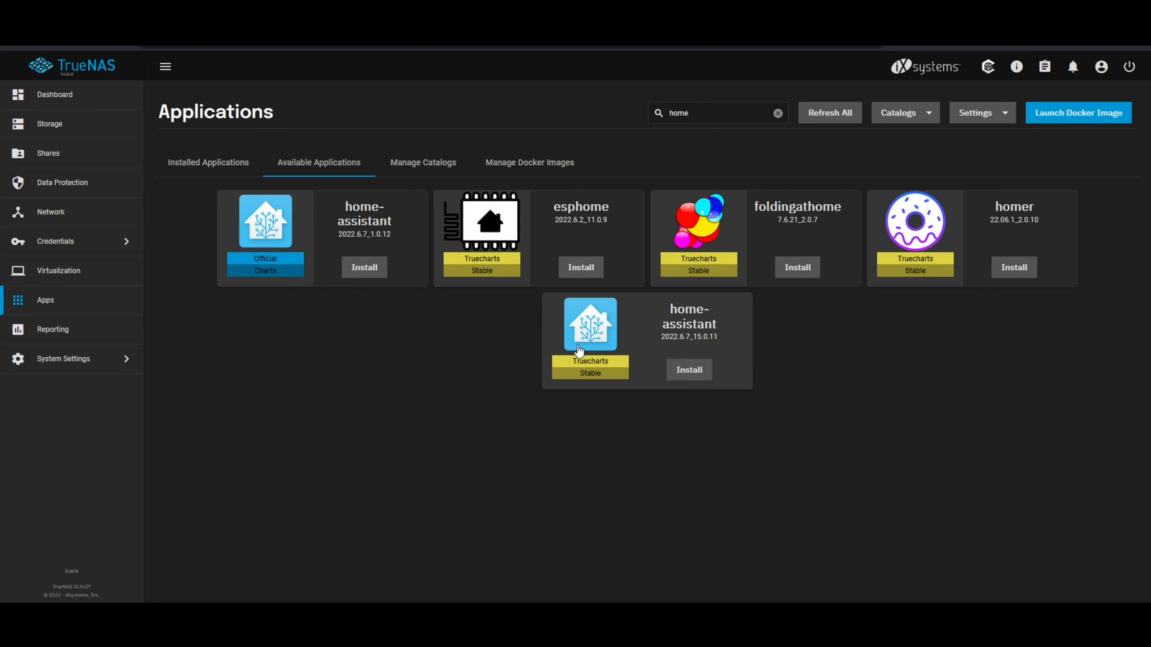
click(690, 378)
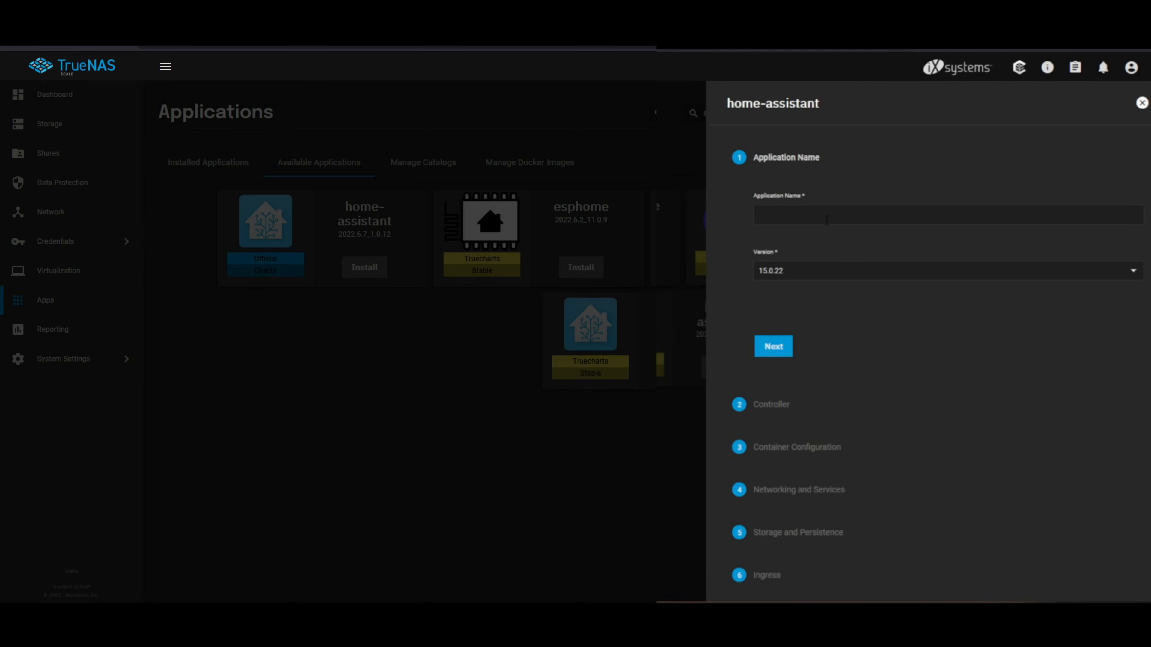
Step: Name the application homeassistant and accept the default controller, container and networking settings, keeping the Simple service on port 8123
click(815, 218)
text(homeassistant)
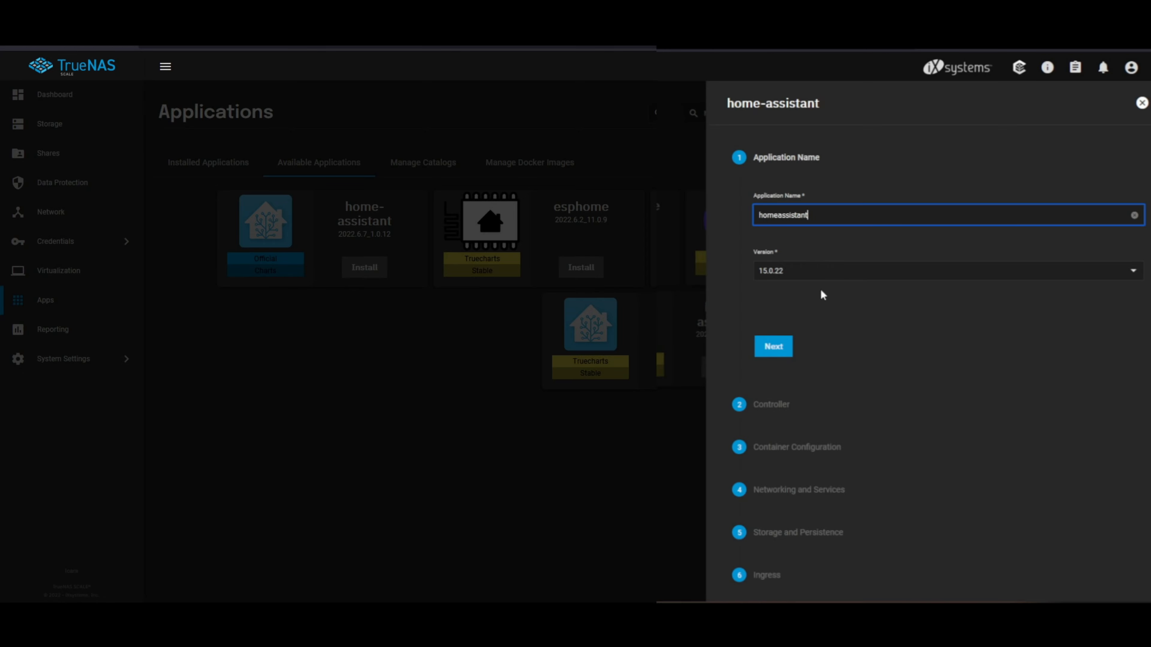
click(780, 347)
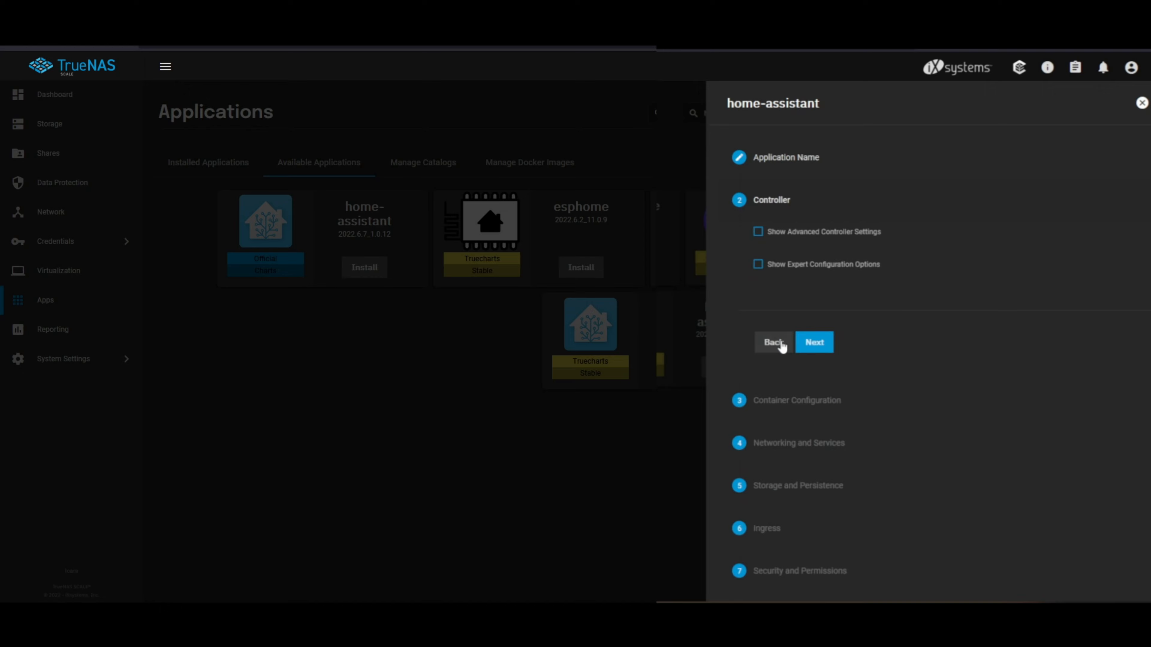
click(815, 343)
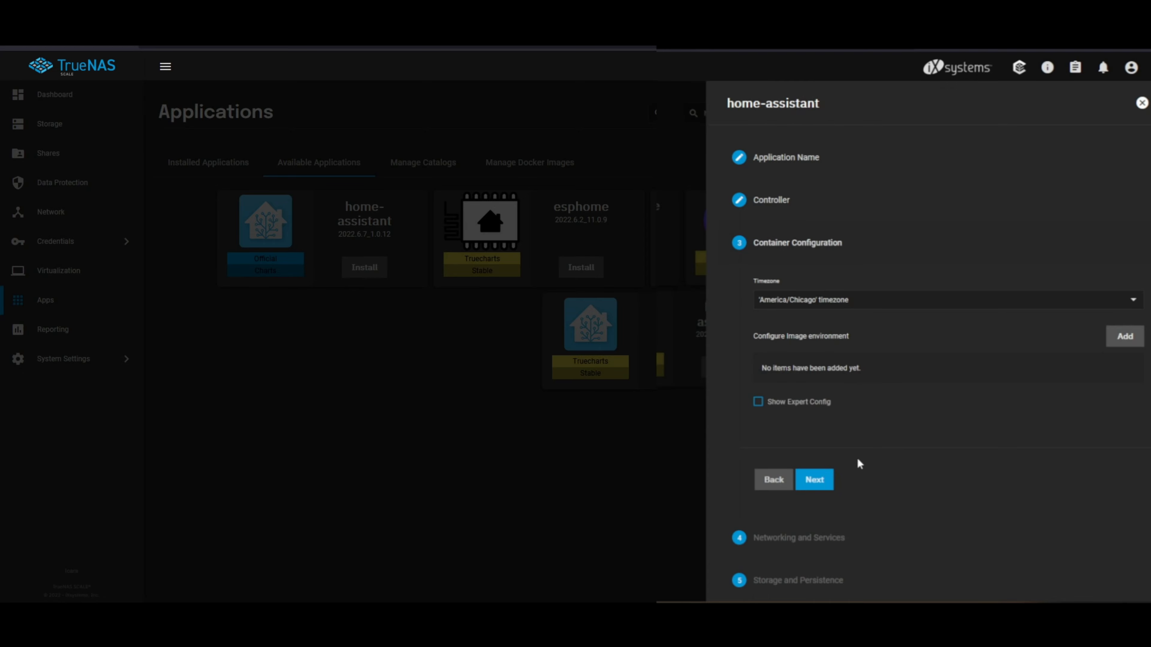
click(814, 480)
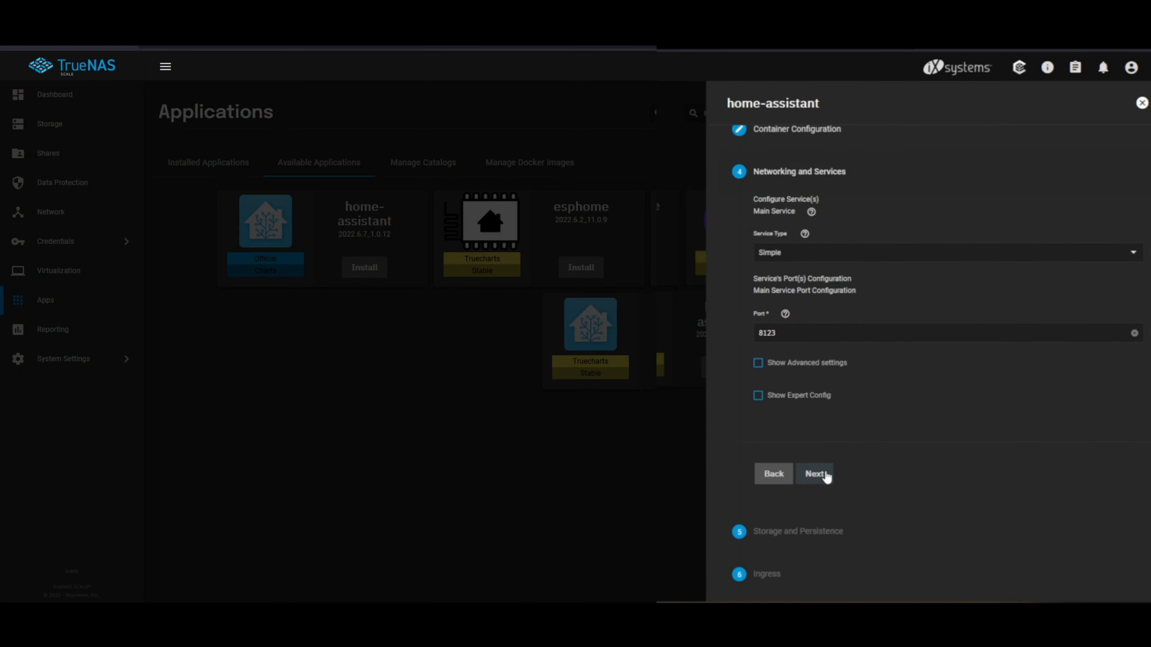
click(824, 475)
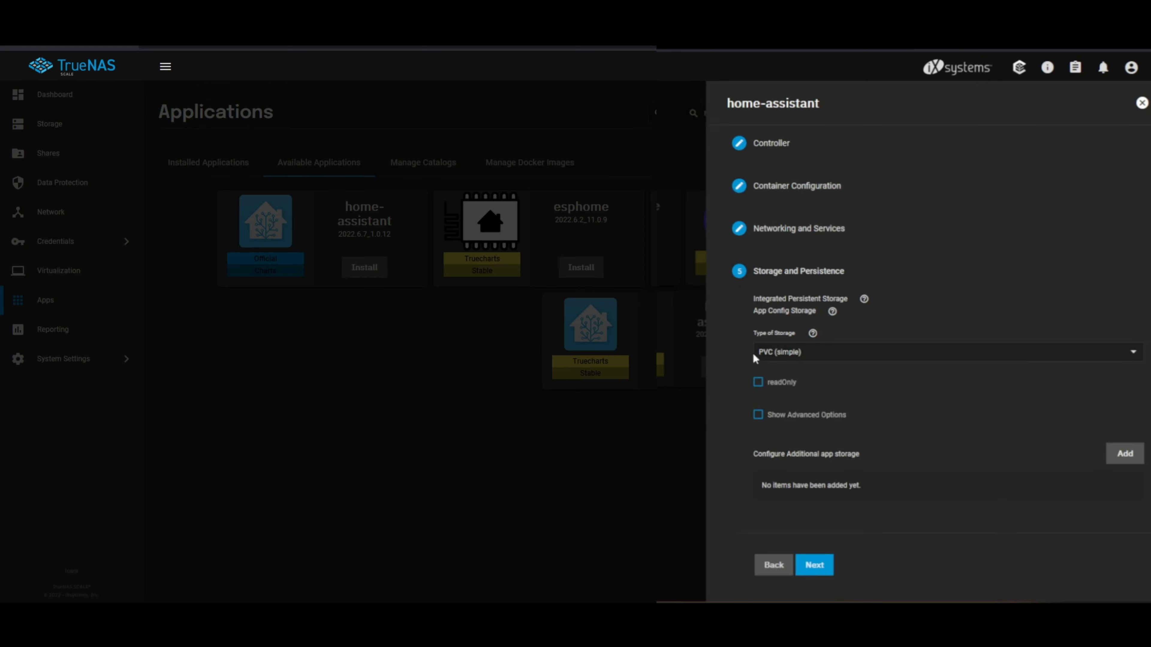
Step: Set the app config storage to HostPath (simple) using /mnt/vmStorage/apps/homeassistant/config
click(850, 358)
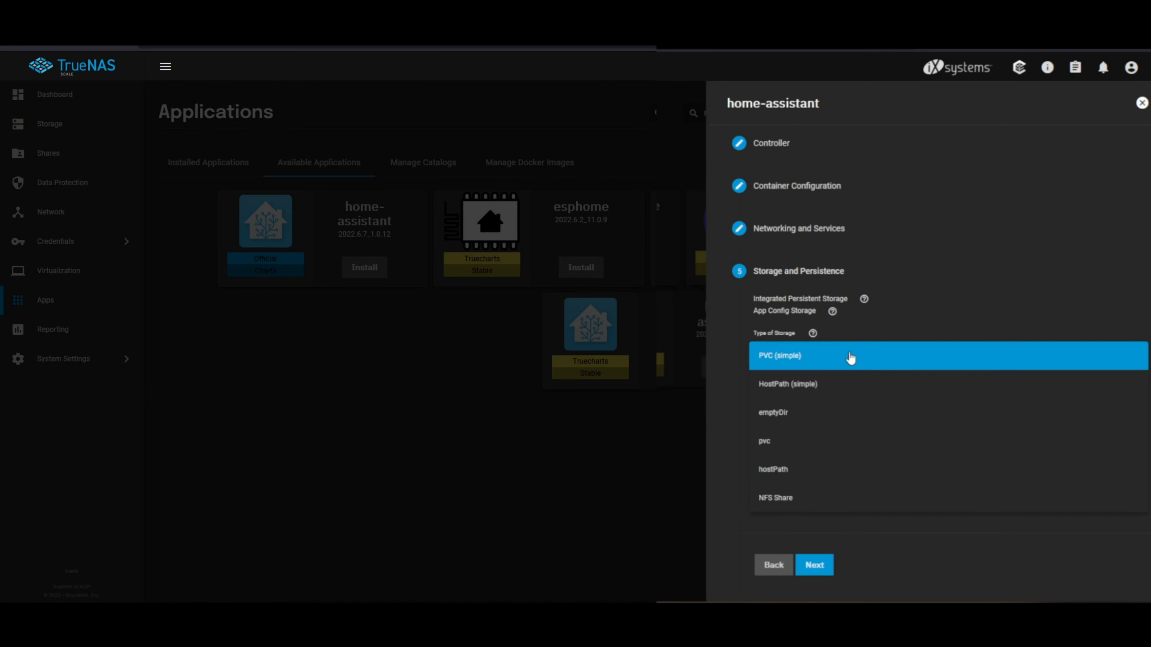
click(813, 389)
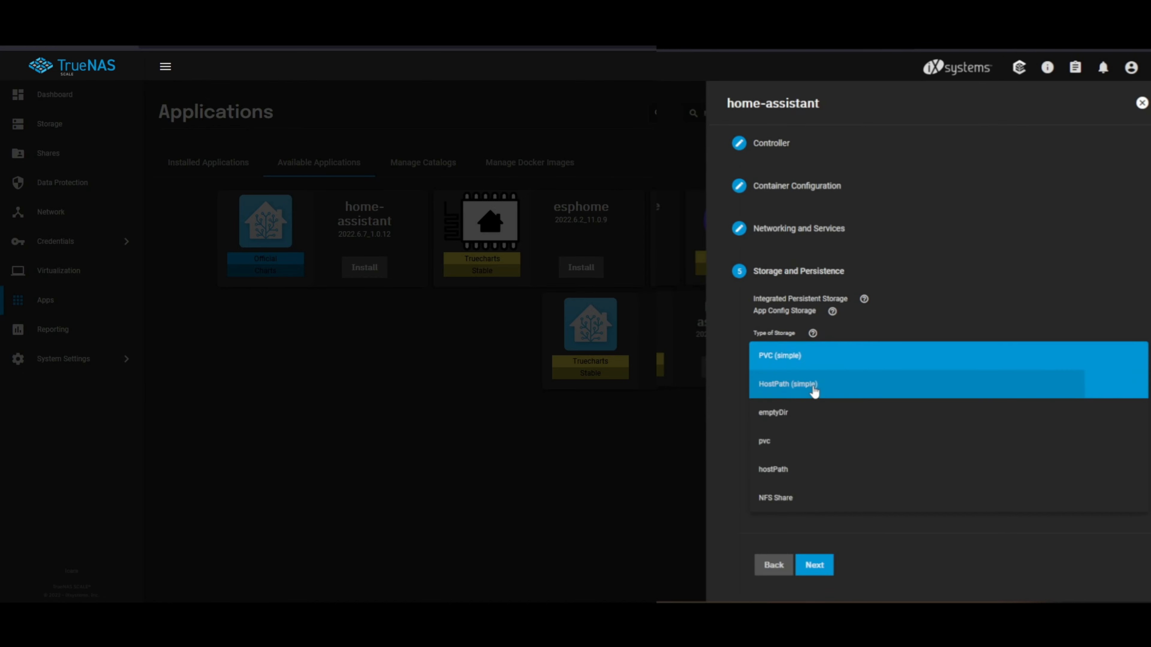
scroll(766, 394, down, 3)
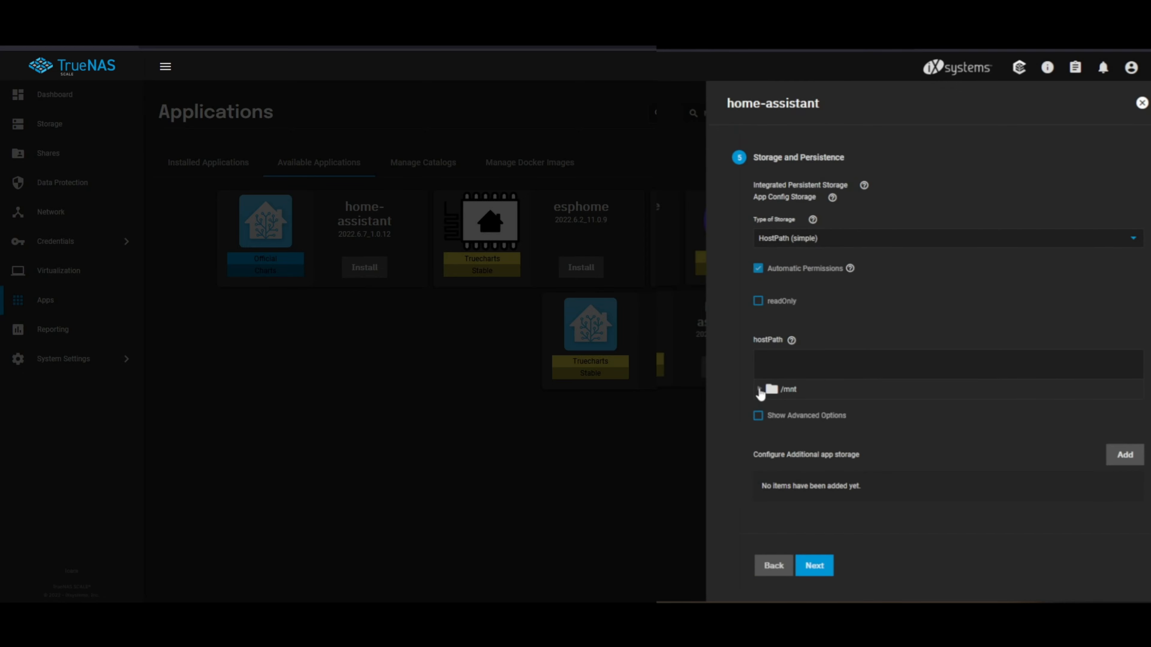
click(759, 390)
click(771, 407)
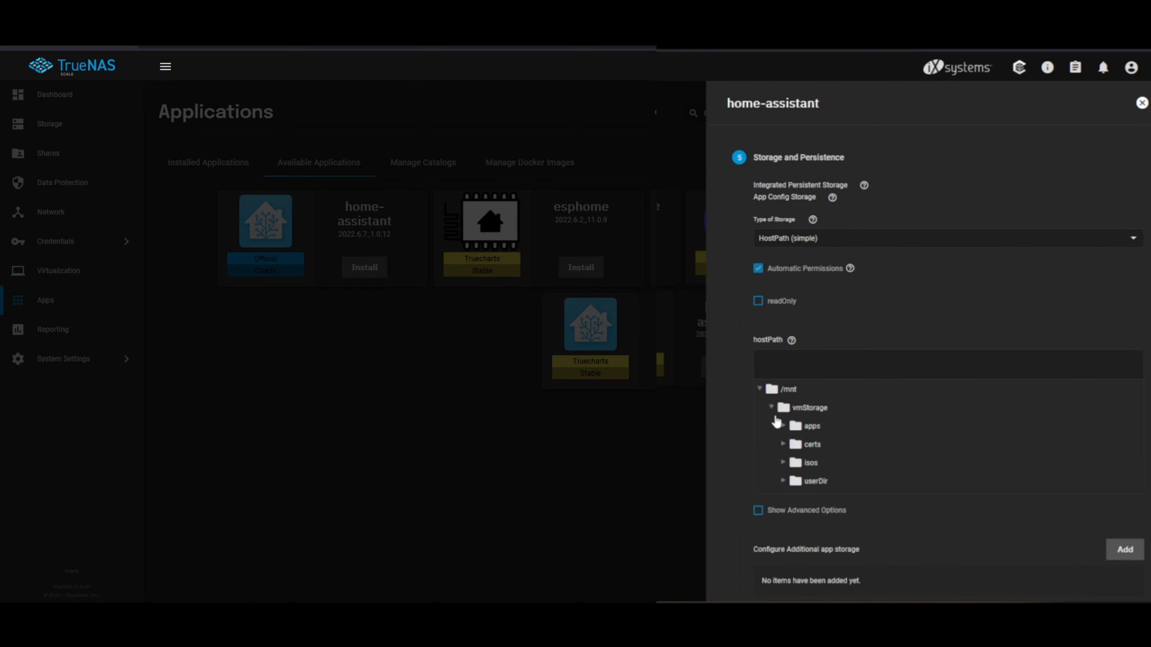
click(783, 427)
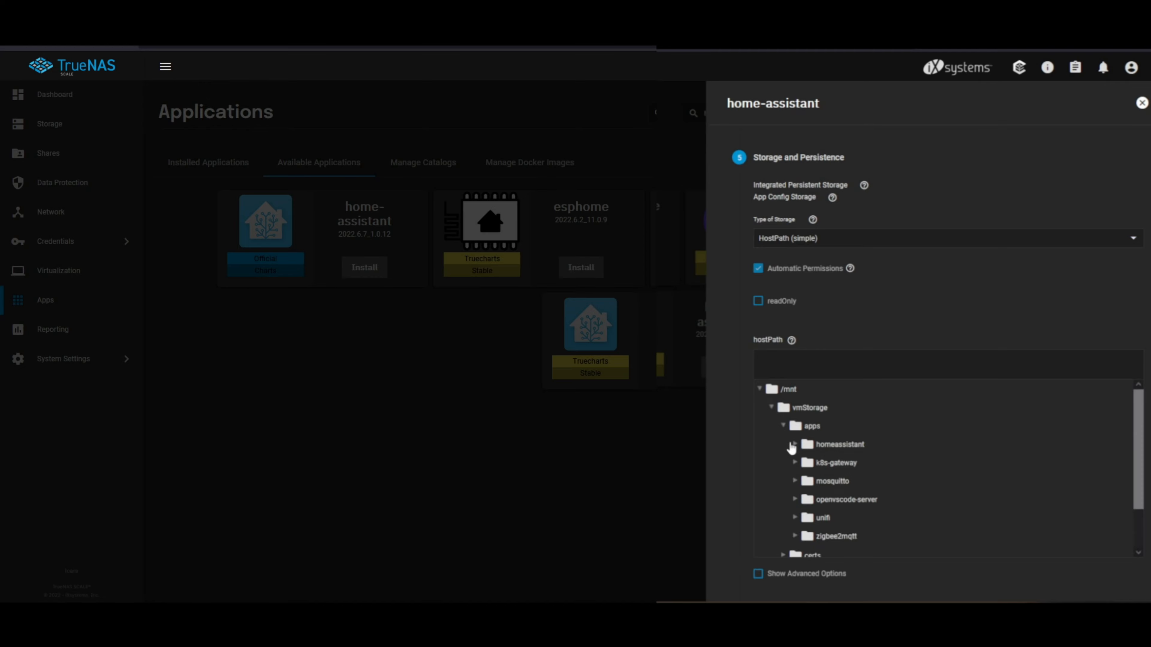
click(794, 445)
click(837, 463)
scroll(839, 465, down, 1)
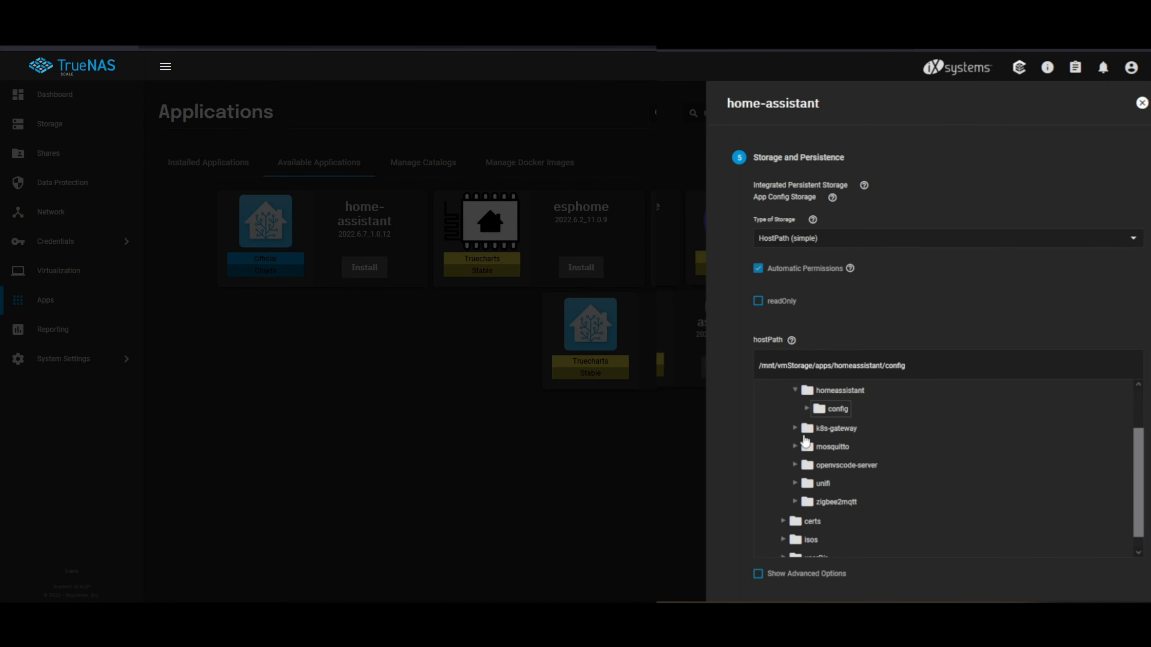
scroll(778, 453, down, 5)
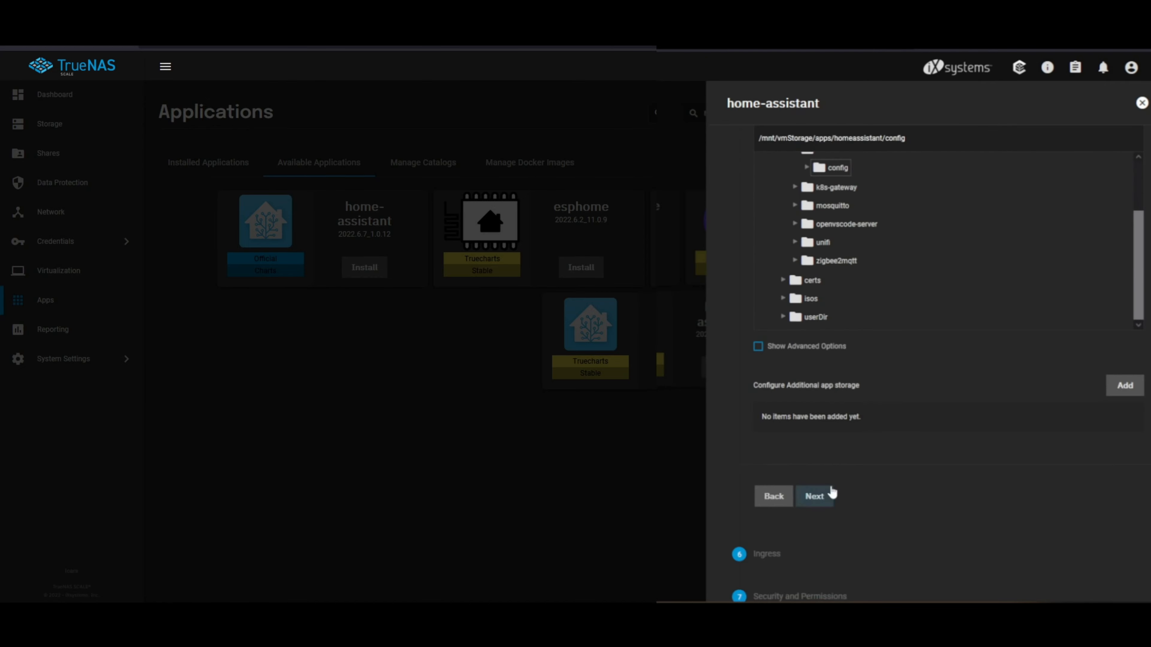
Step: Accept the default ingress, security, resource and addon settings, and save the configuration to install Home Assistant
click(822, 495)
click(816, 373)
click(815, 431)
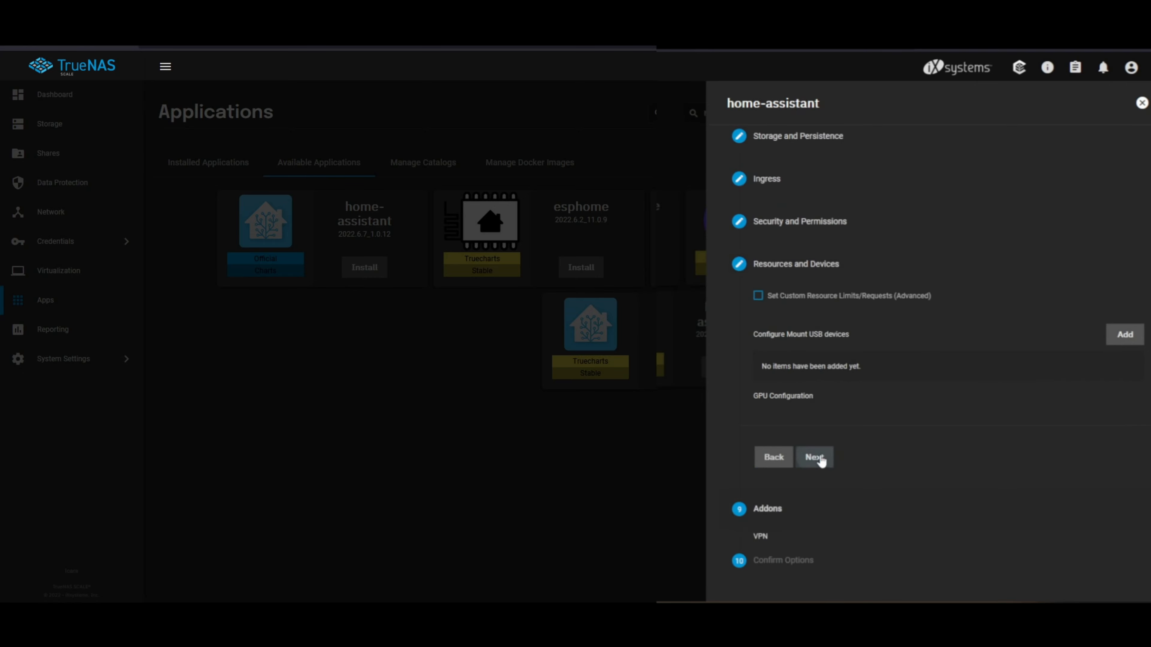
click(819, 460)
click(815, 529)
click(796, 547)
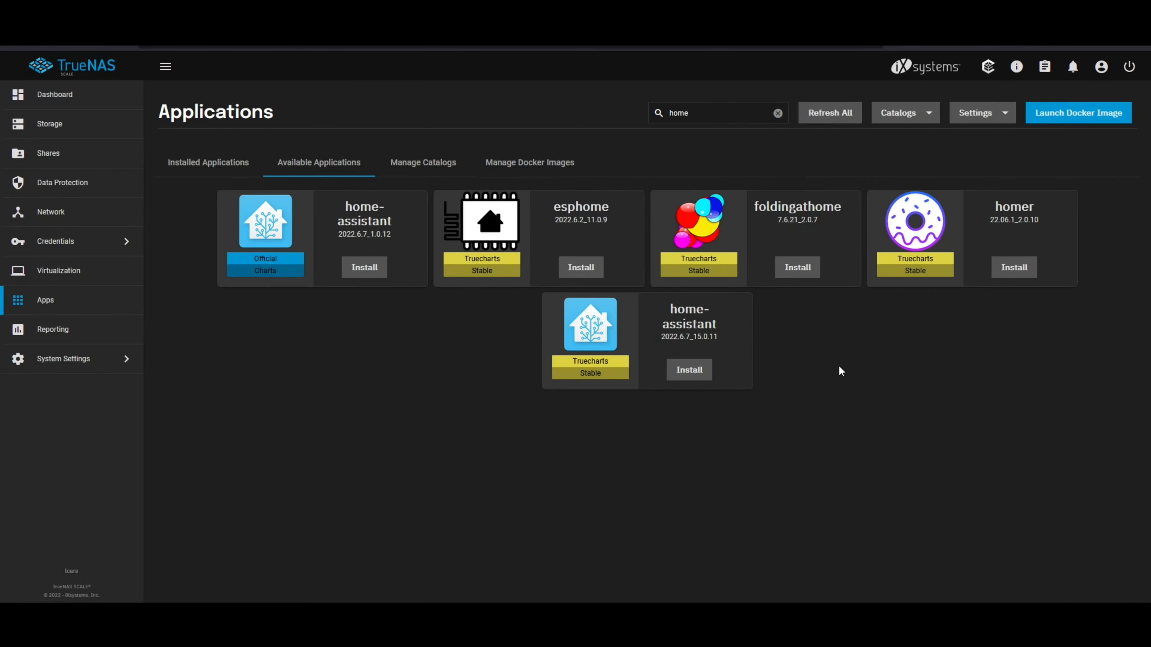
Step: Search the available applications for "mos" and start installing the Truecharts mosquitto app
double_click(725, 113)
text(mos)
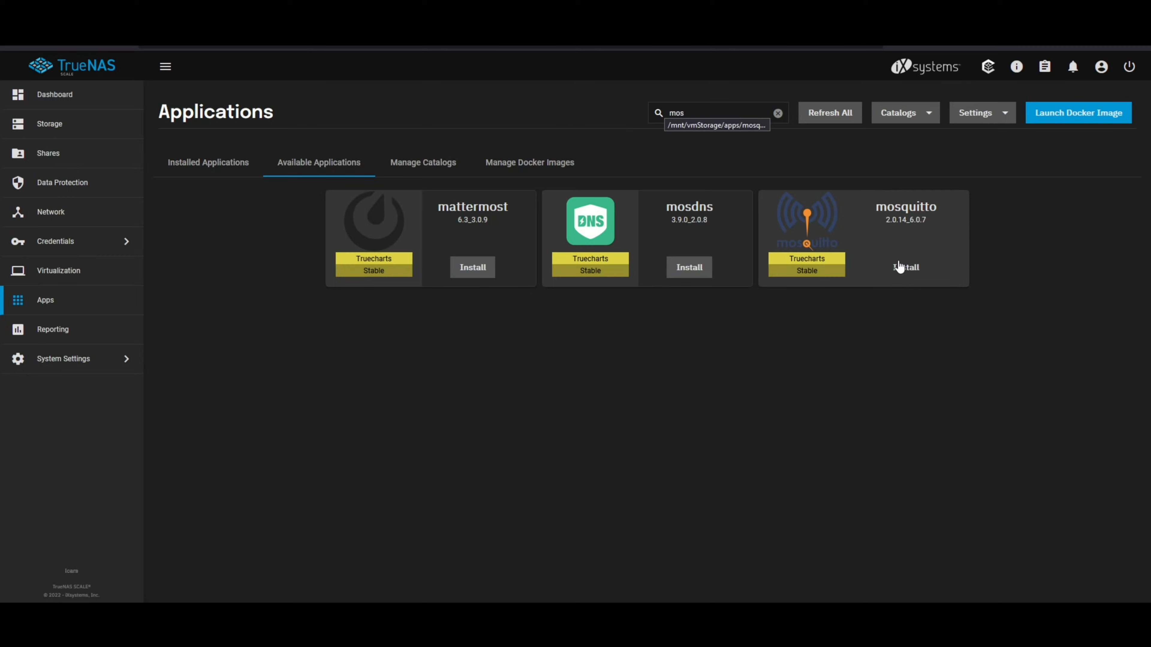
click(899, 267)
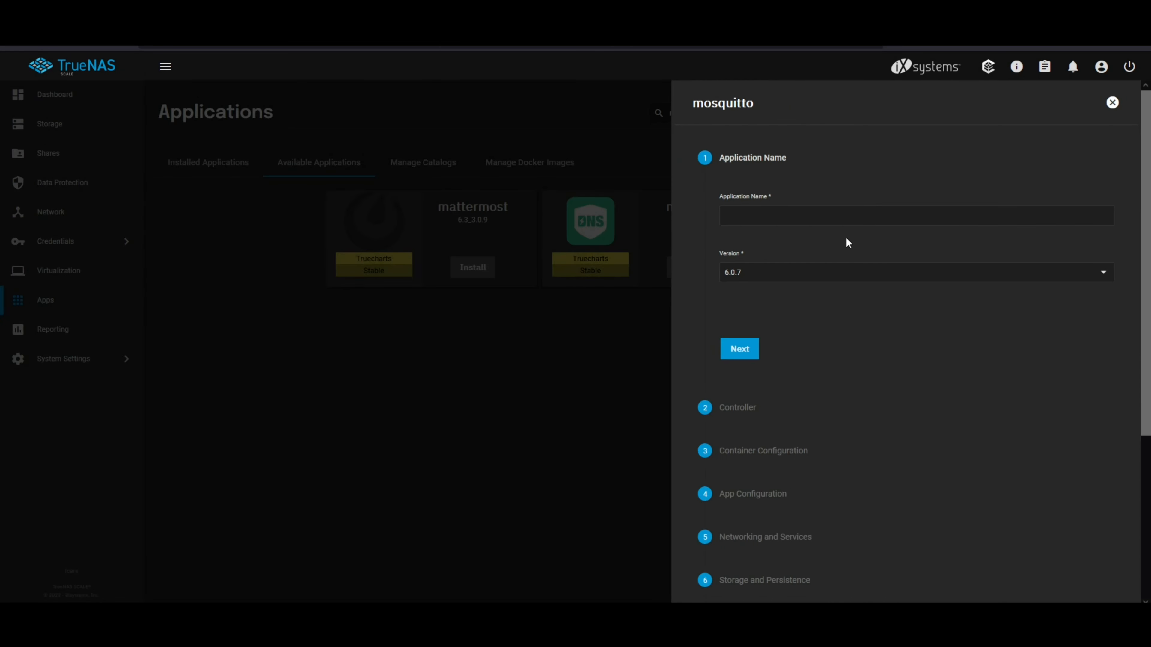
Step: Name the application mosquitto, keep the default controller settings and set the container timezone to 'America/Chicago'
click(841, 221)
text(mosquitto)
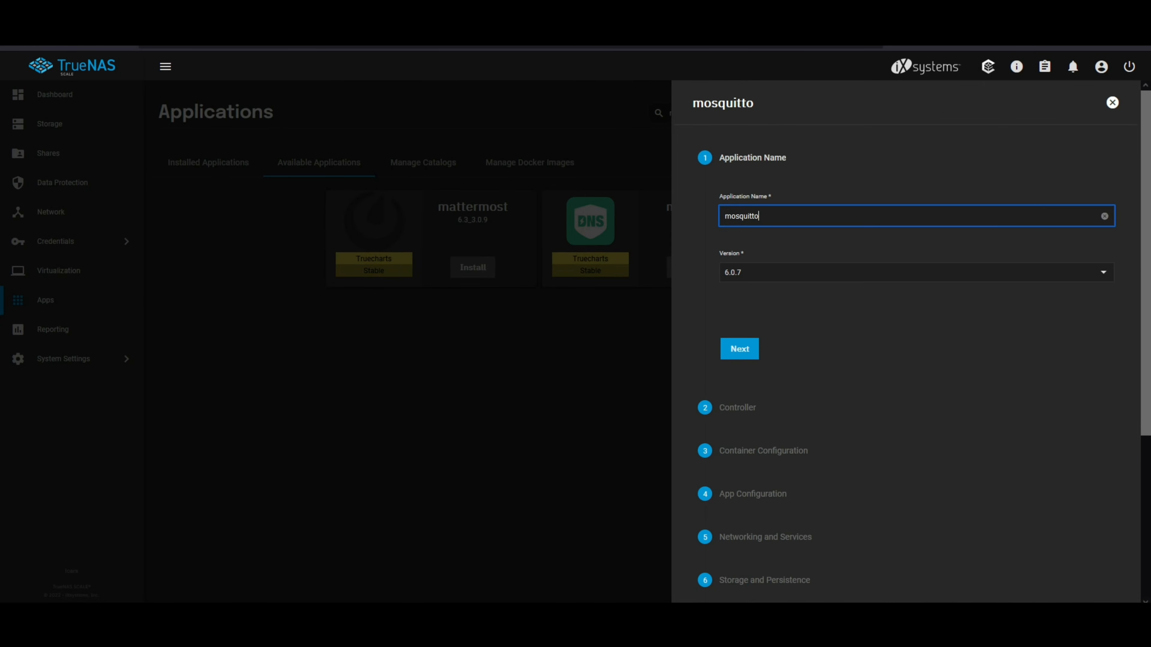
click(748, 352)
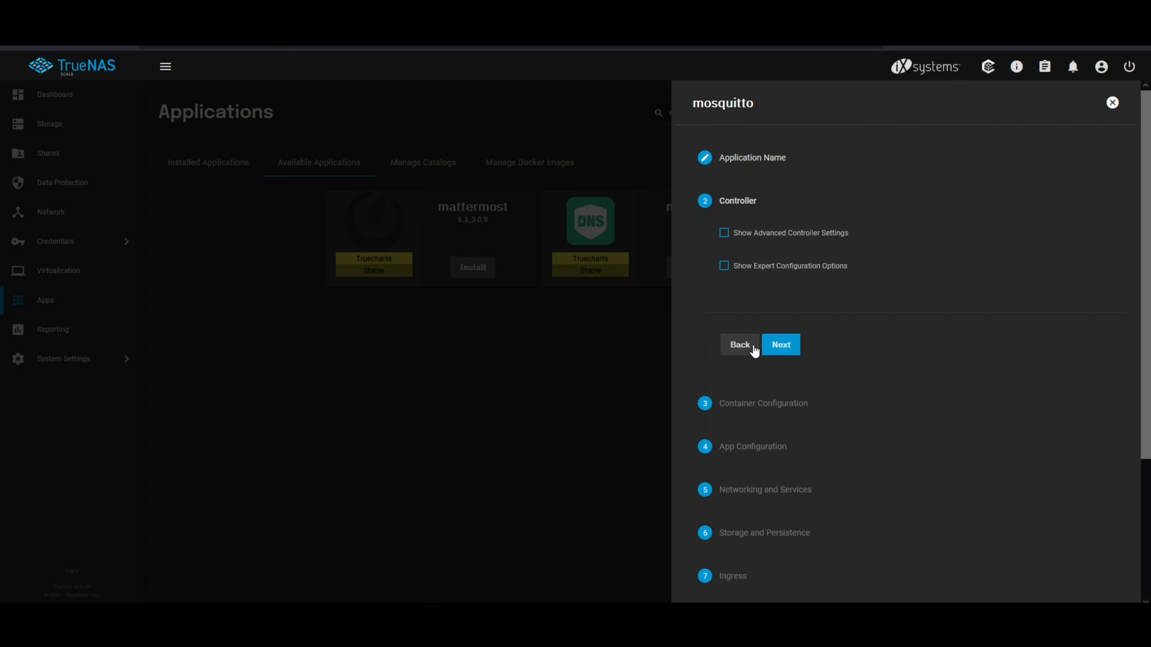
click(797, 350)
click(805, 301)
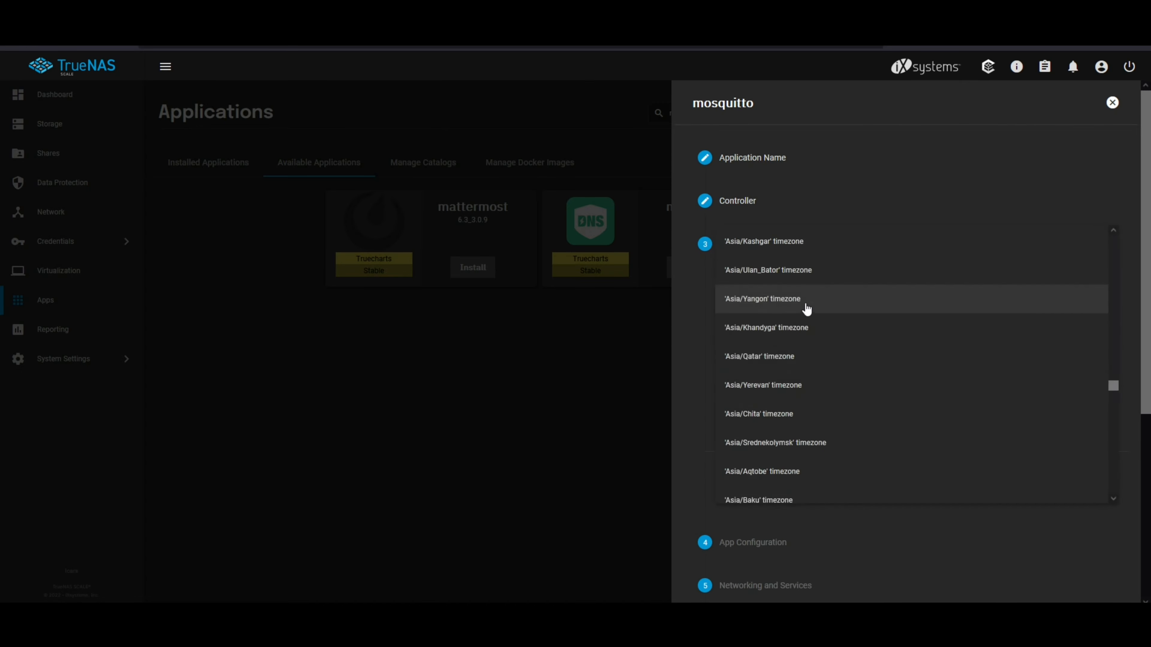
scroll(811, 363, down, 5)
click(872, 426)
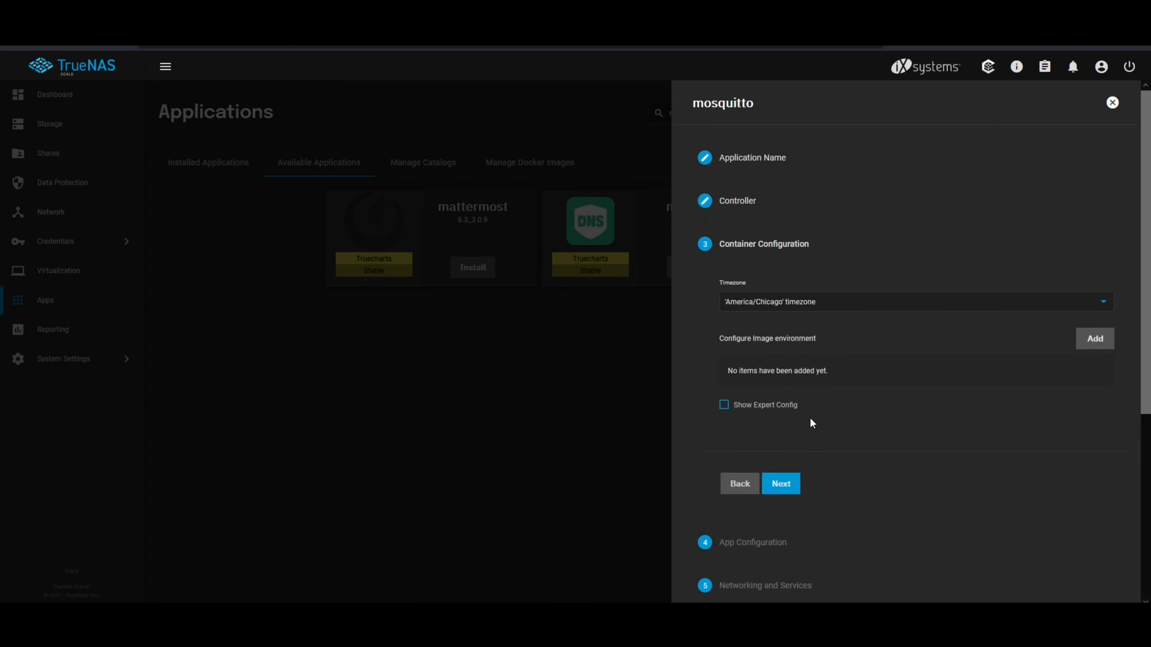
click(780, 483)
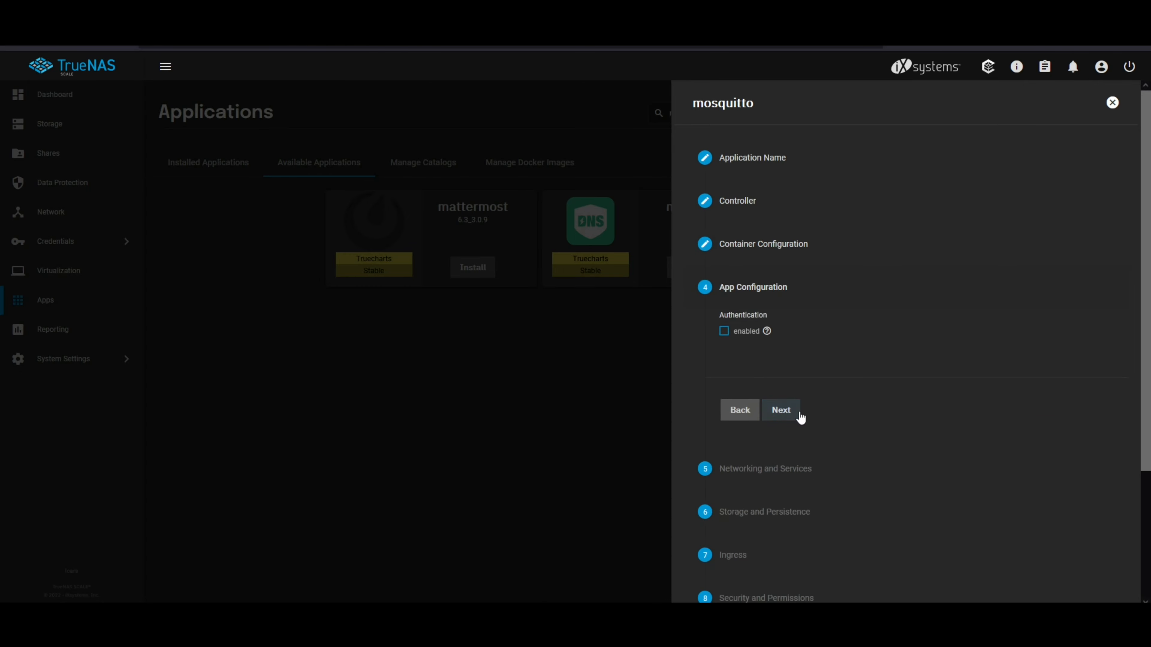
Step: Enable authentication for mosquitto and accept the default networking settings with the Simple service on port 1883
click(736, 338)
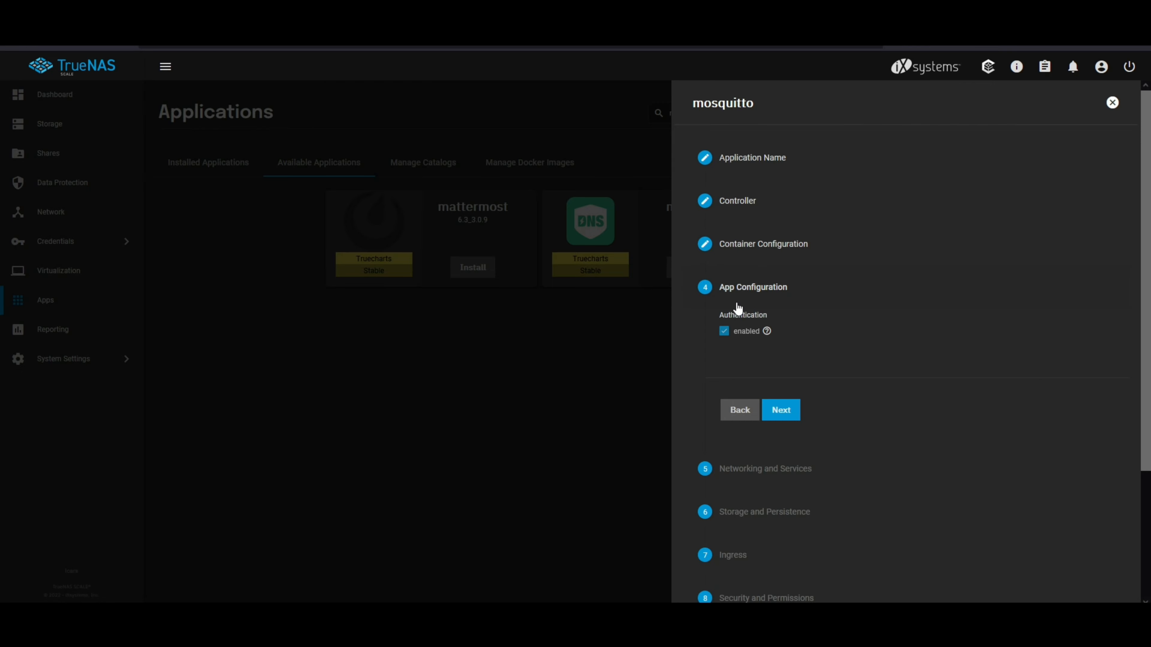
click(789, 418)
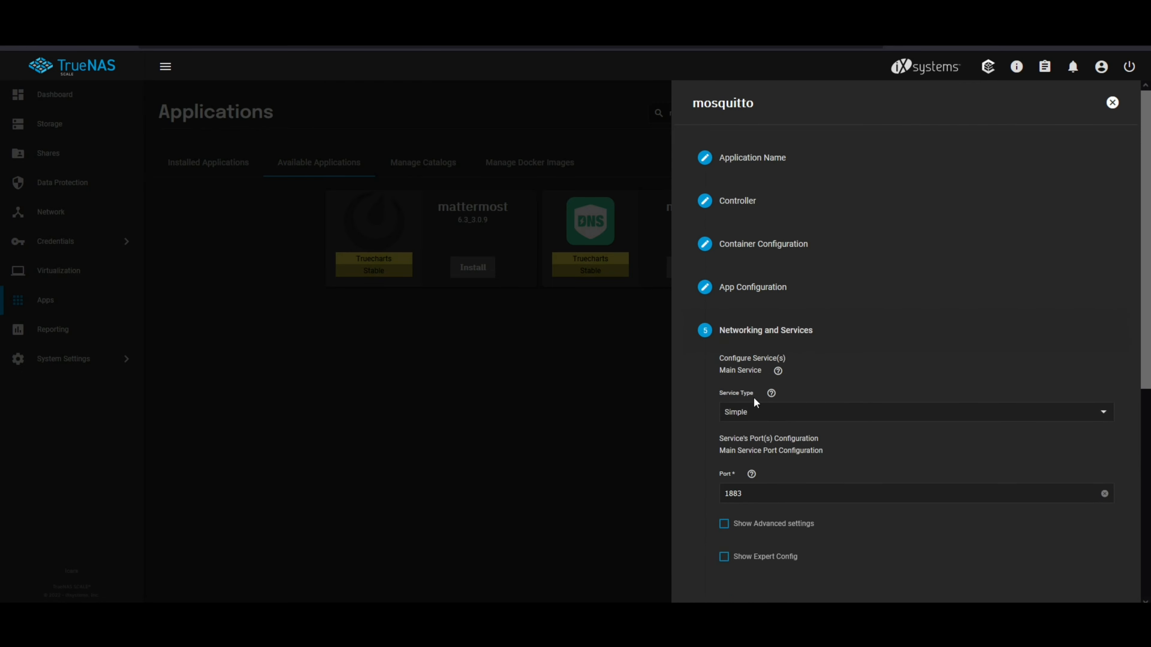
scroll(700, 403, down, 2)
scroll(706, 365, down, 1)
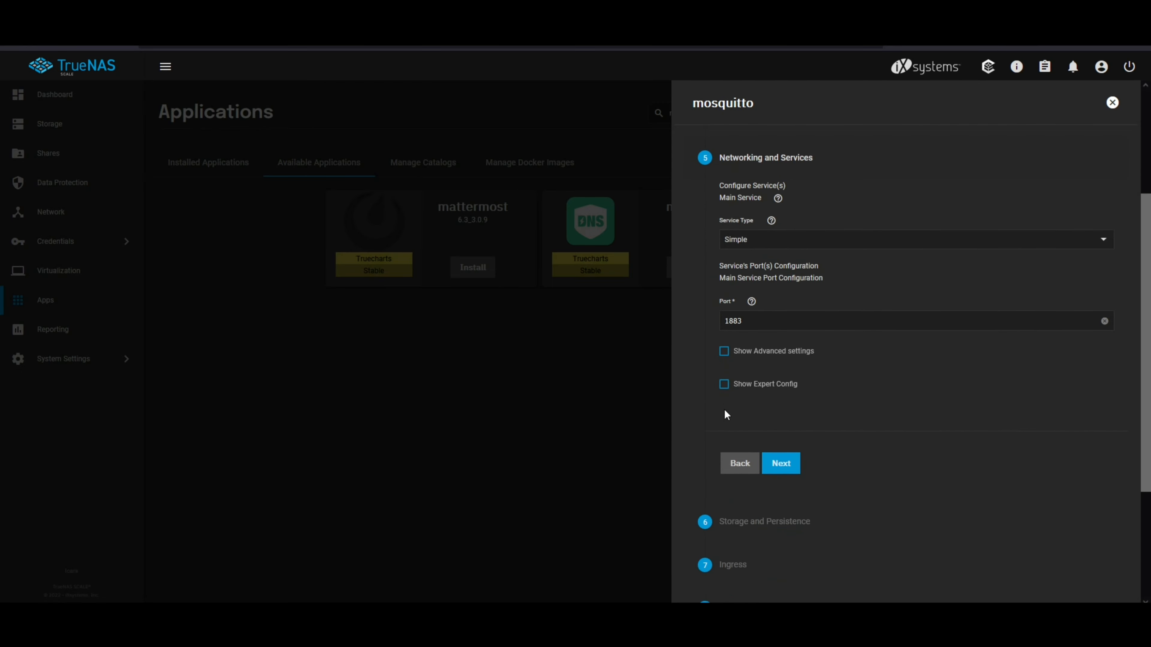
click(781, 463)
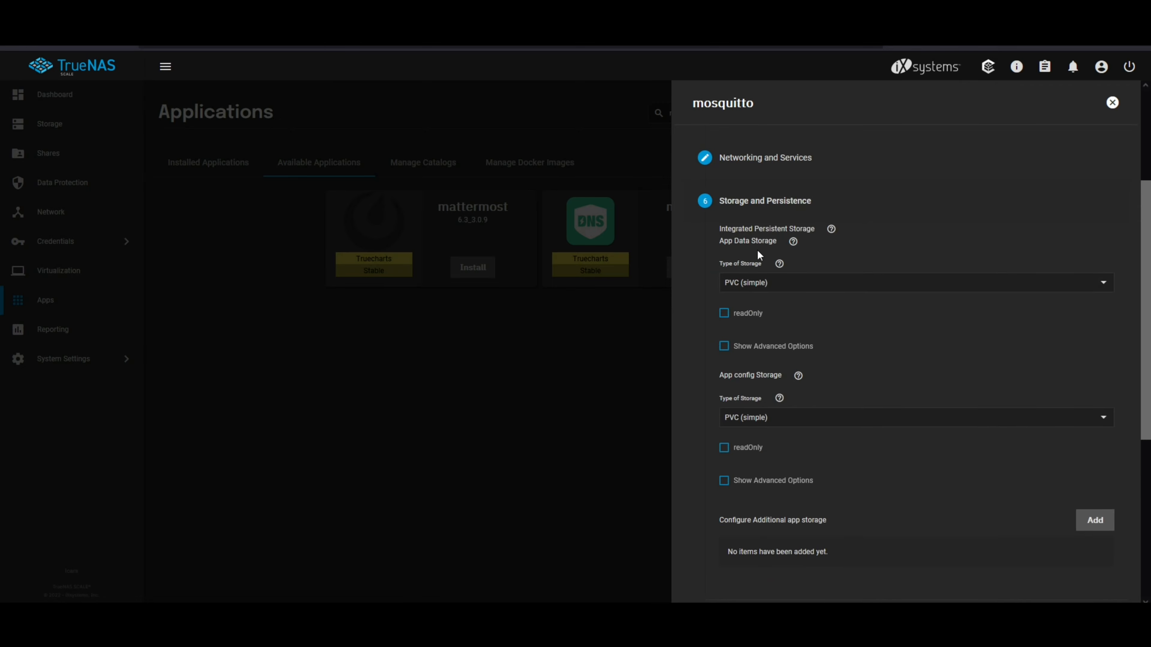
Step: Set the app data storage to HostPath (simple) using /mnt/vmStorage/apps/mosquitto/data
click(742, 287)
click(732, 317)
click(725, 435)
scroll(734, 408, down, 1)
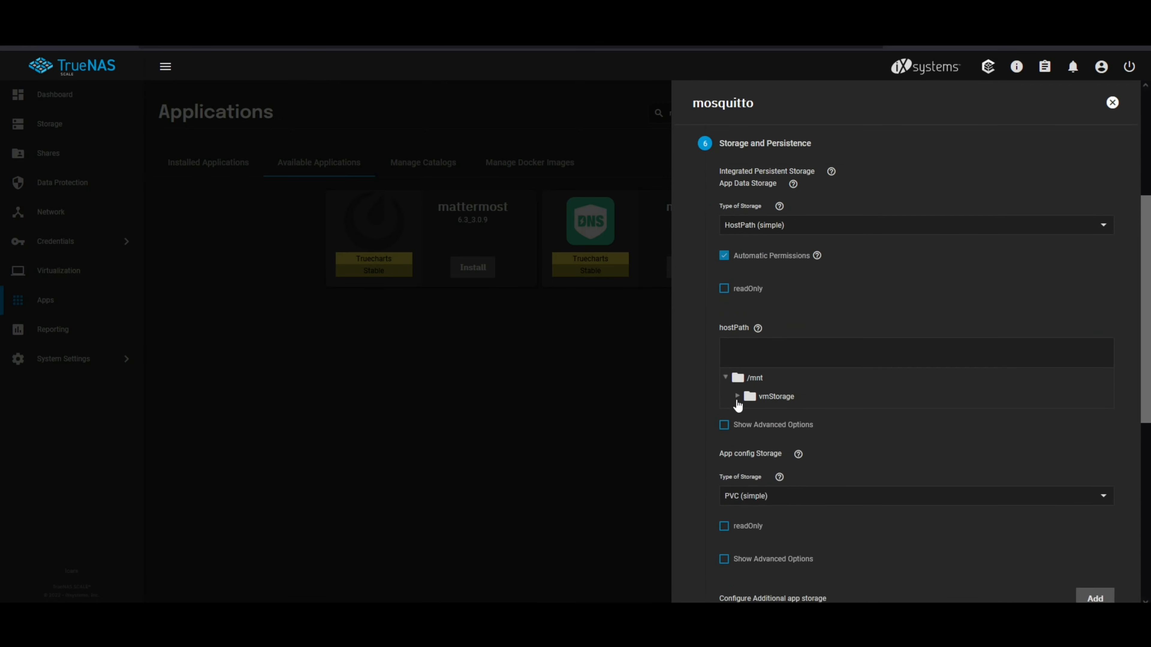
click(738, 396)
click(750, 415)
click(762, 452)
click(787, 489)
scroll(785, 486, down, 1)
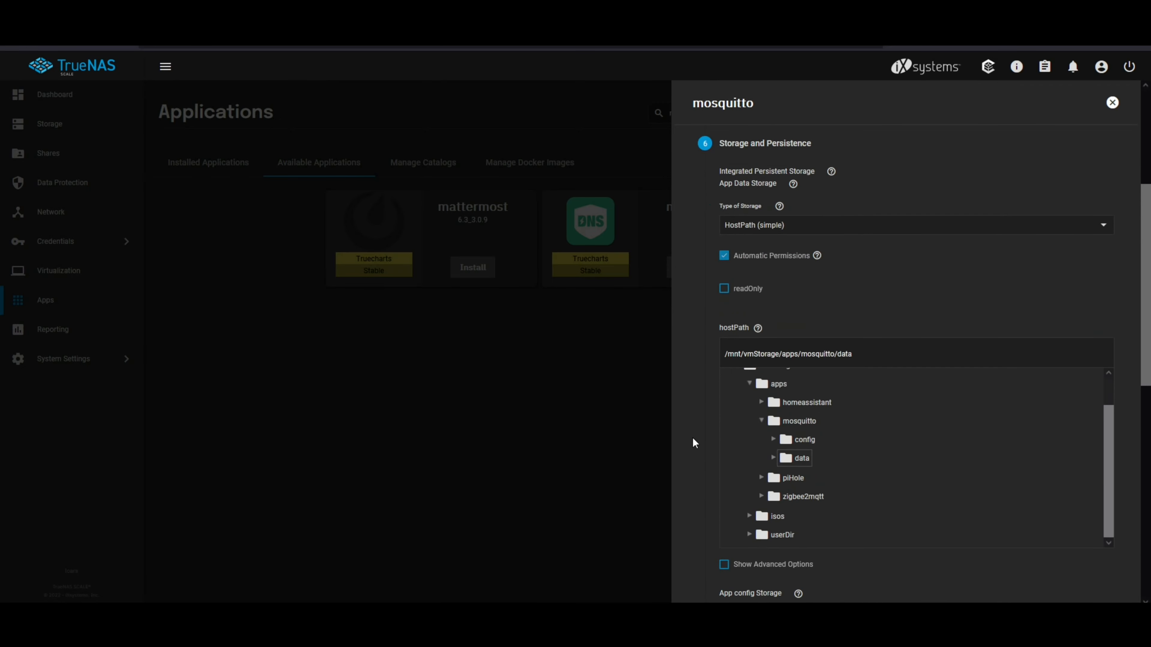
Step: Set the app config storage to HostPath (simple) using /mnt/vmStorage/apps/mosquitto/config
scroll(695, 443, down, 3)
click(758, 464)
click(769, 346)
scroll(730, 431, down, 3)
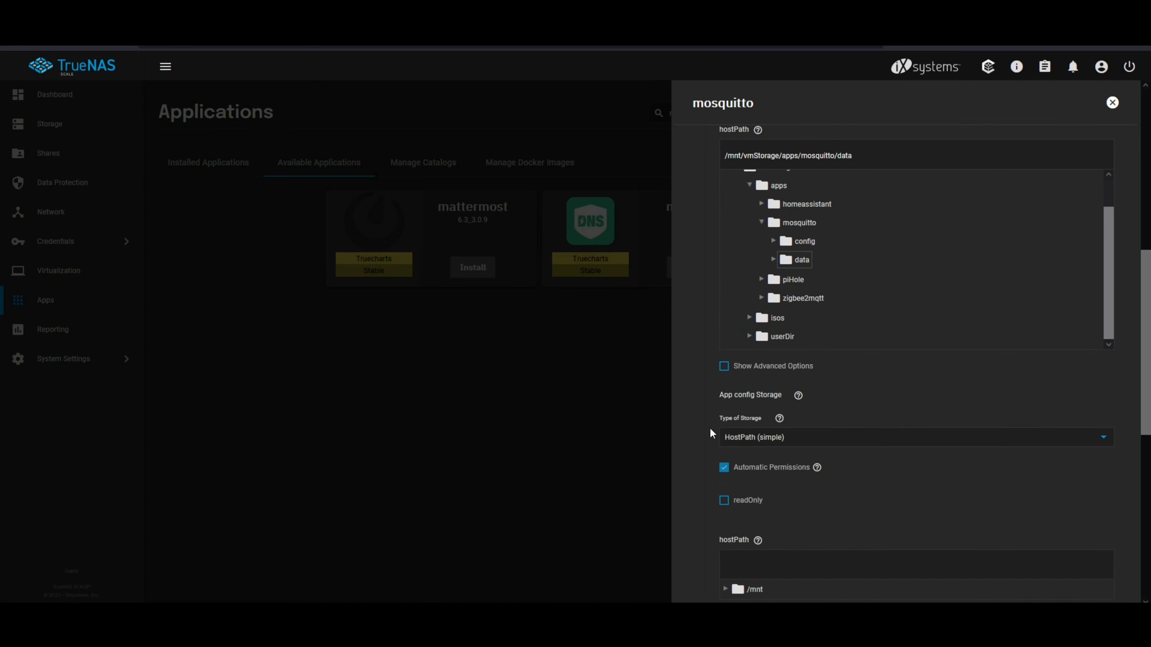
click(725, 442)
click(738, 461)
scroll(741, 464, down, 1)
click(750, 422)
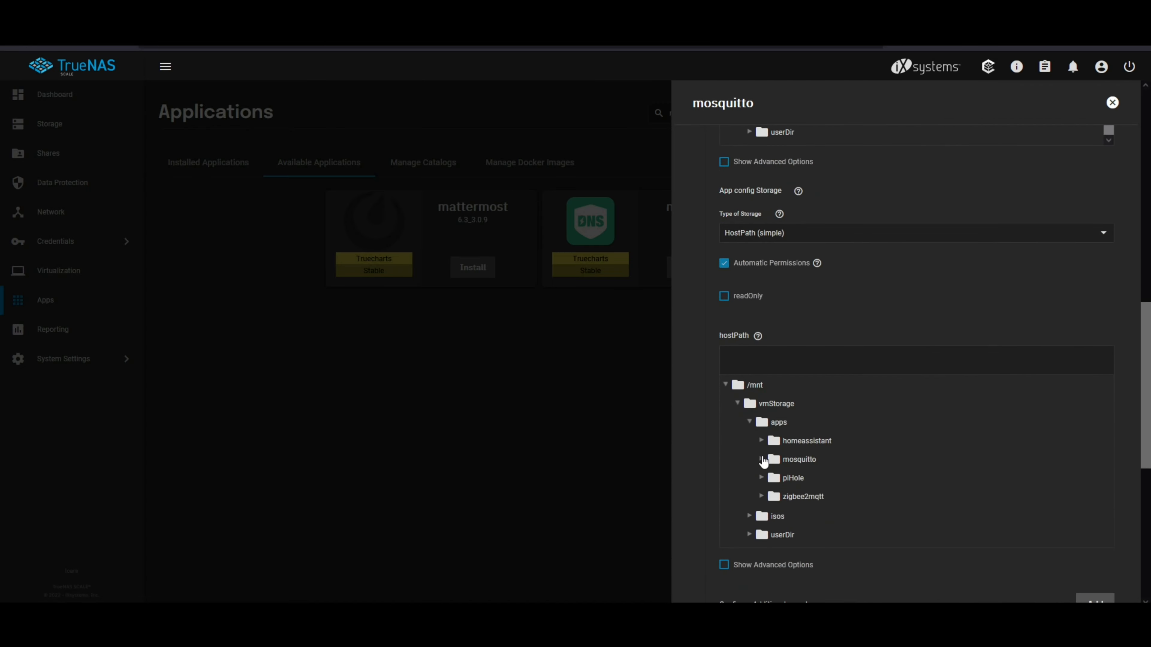
click(761, 458)
click(797, 476)
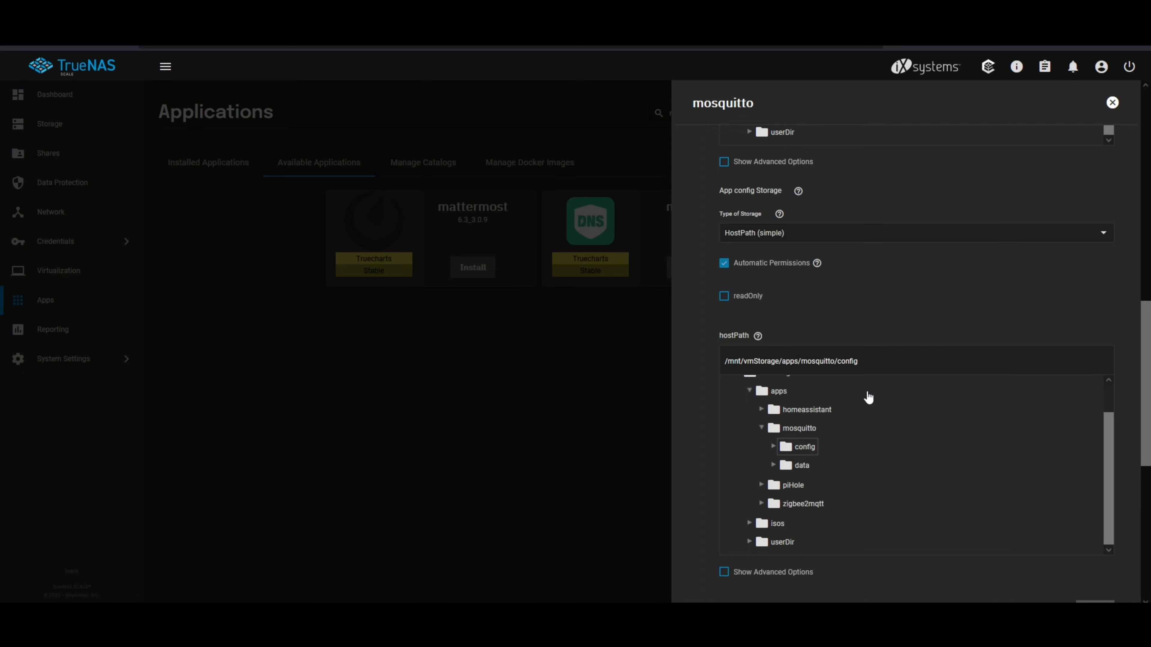
Step: Accept the storage and default ingress settings, briefly check the advanced security settings, and finish installing mosquitto with the remaining defaults
scroll(698, 427, up, 1)
scroll(699, 426, down, 8)
click(782, 494)
click(786, 378)
scroll(729, 314, down, 1)
click(725, 210)
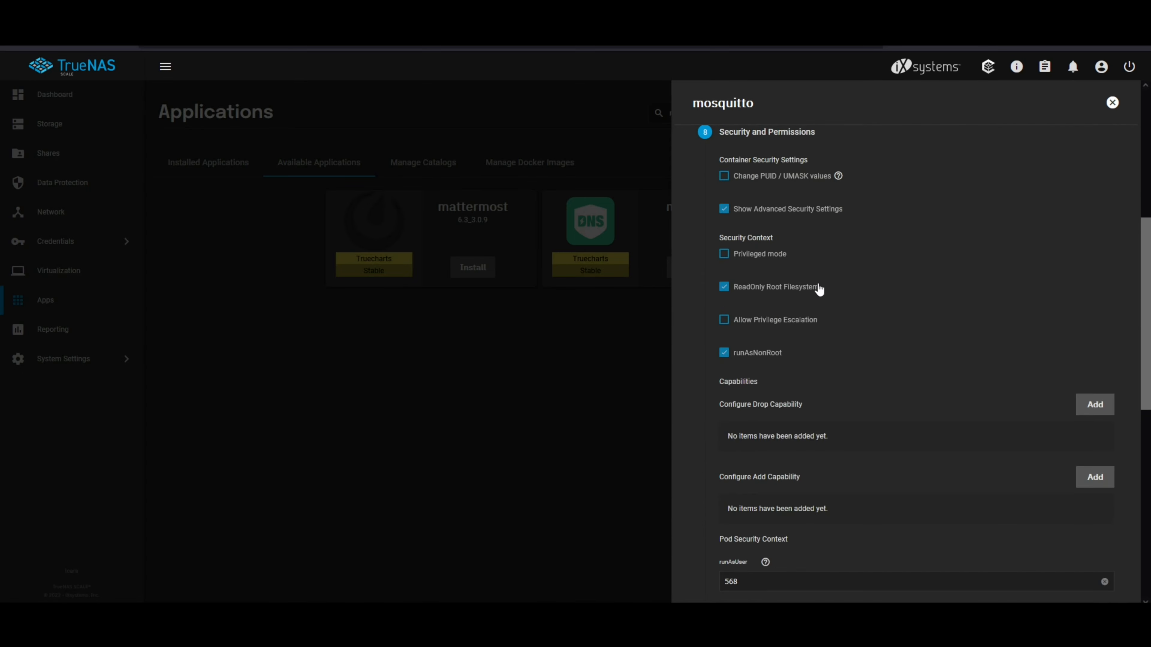
scroll(702, 344, up, 1)
click(724, 267)
scroll(713, 410, down, 2)
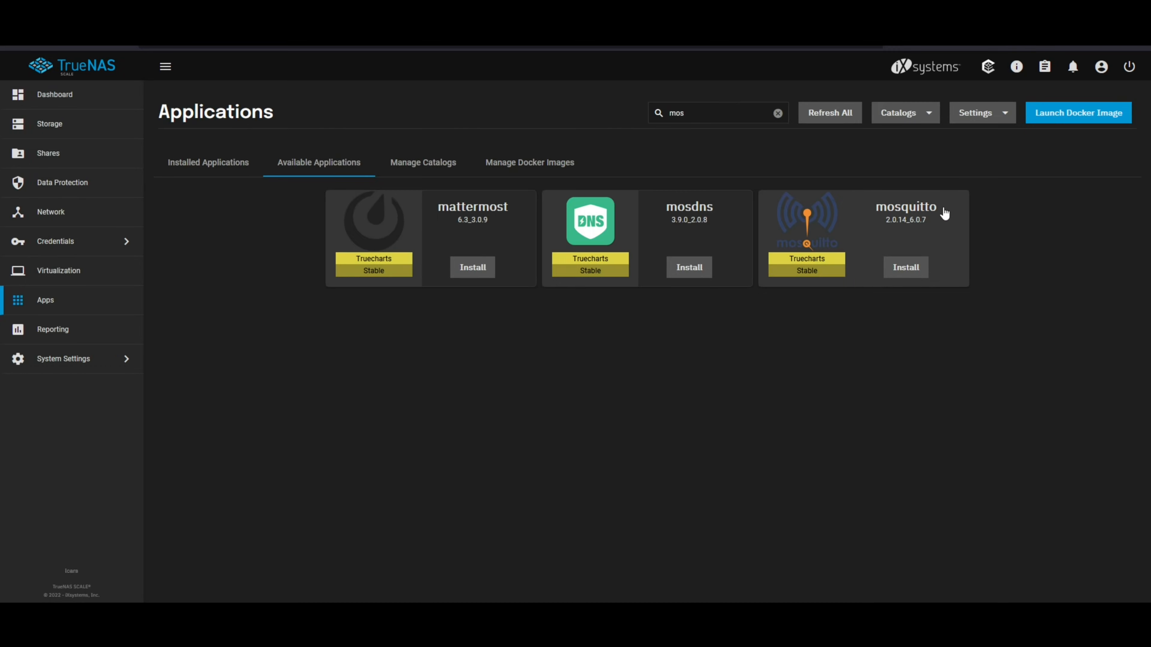
Step: Open a /bin/sh shell in the mosquitto container of the installed mosquitto app
click(228, 165)
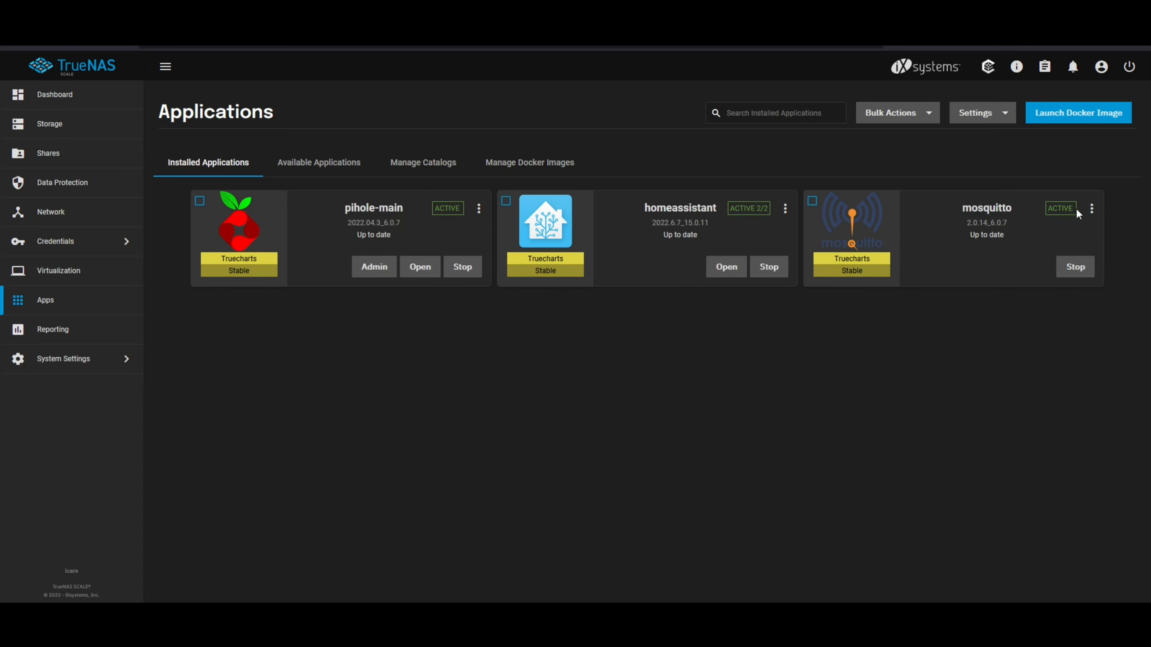
click(1090, 209)
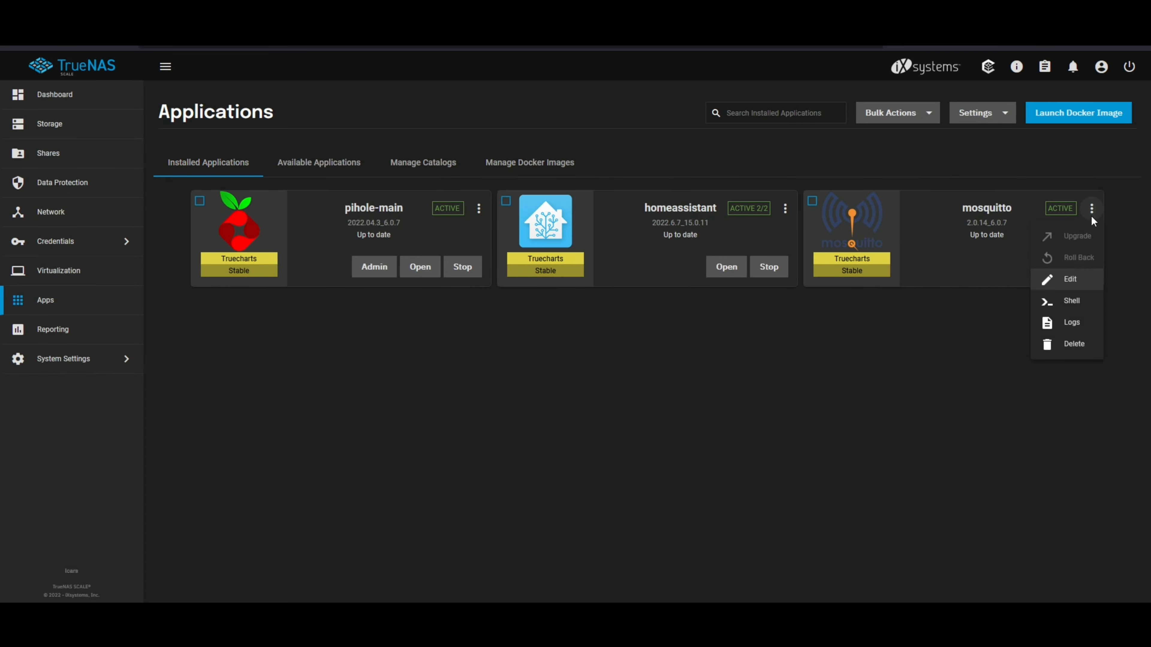
click(1078, 303)
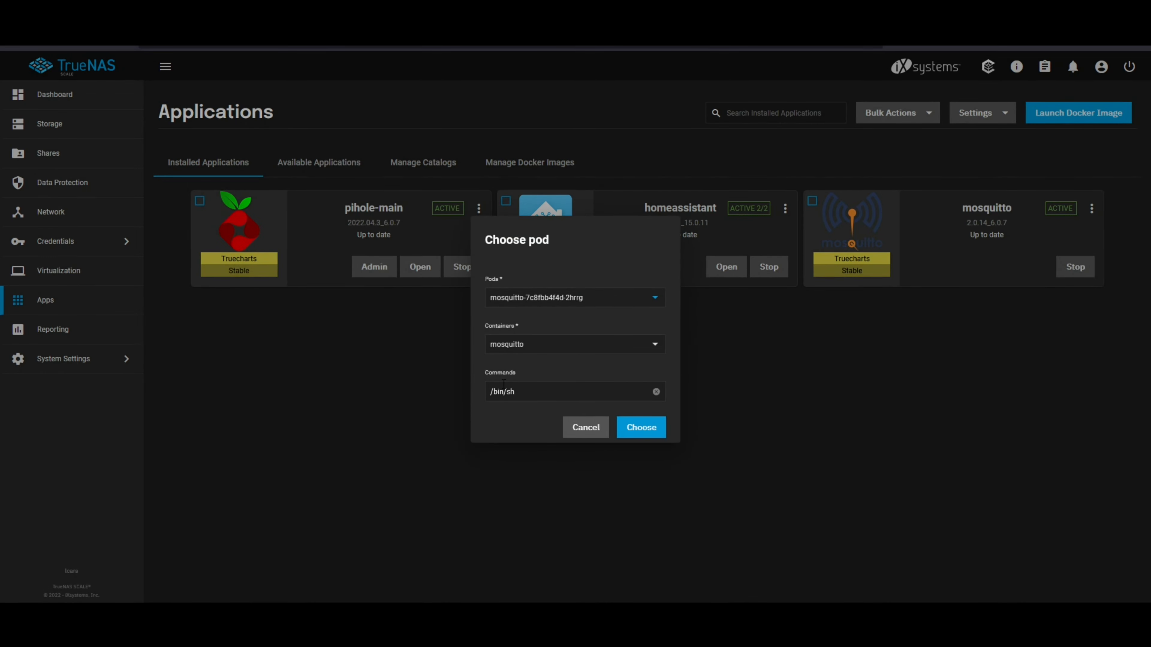
click(651, 435)
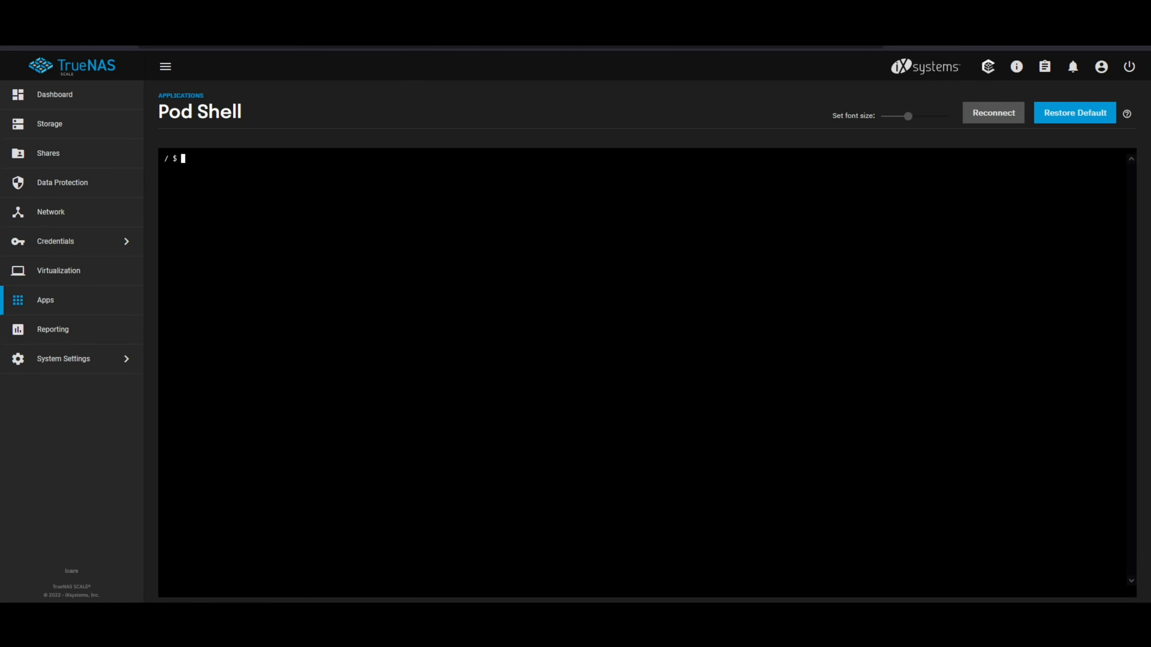
Step: Create /mosquitto/configinc/password.txt for mqtt_user with mosquitto_passwd -c, entering and confirming the account password
text(mosquitto)
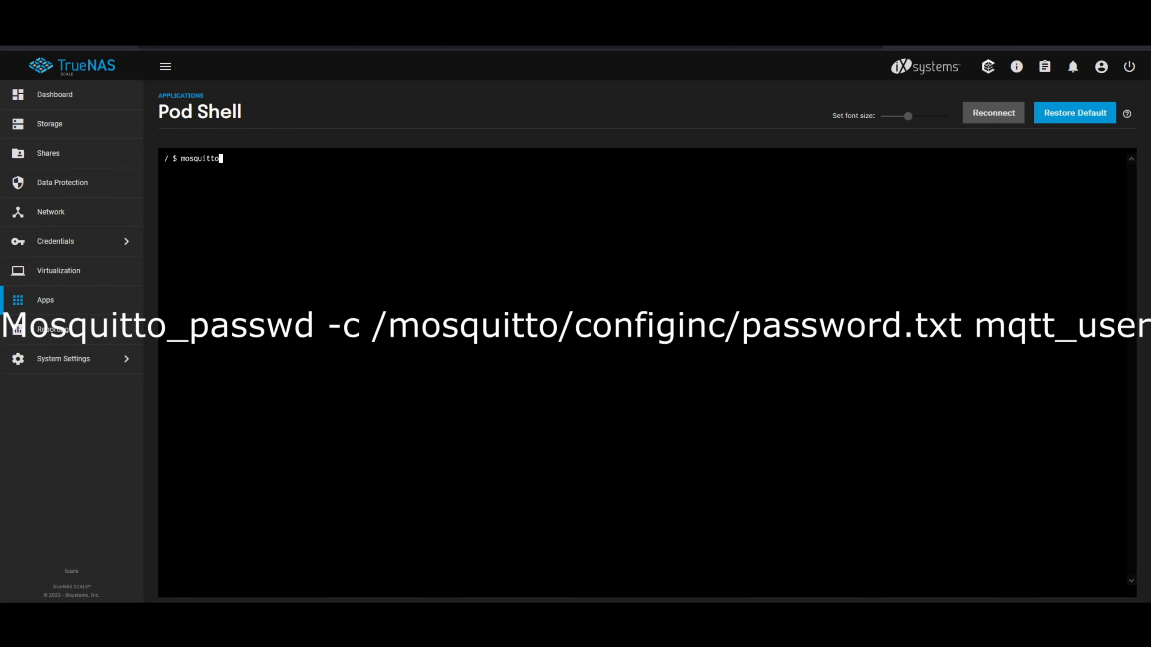
text(_passwd -c /mosquitto/config)
key(Tab)
key(Tab)
text(inc)
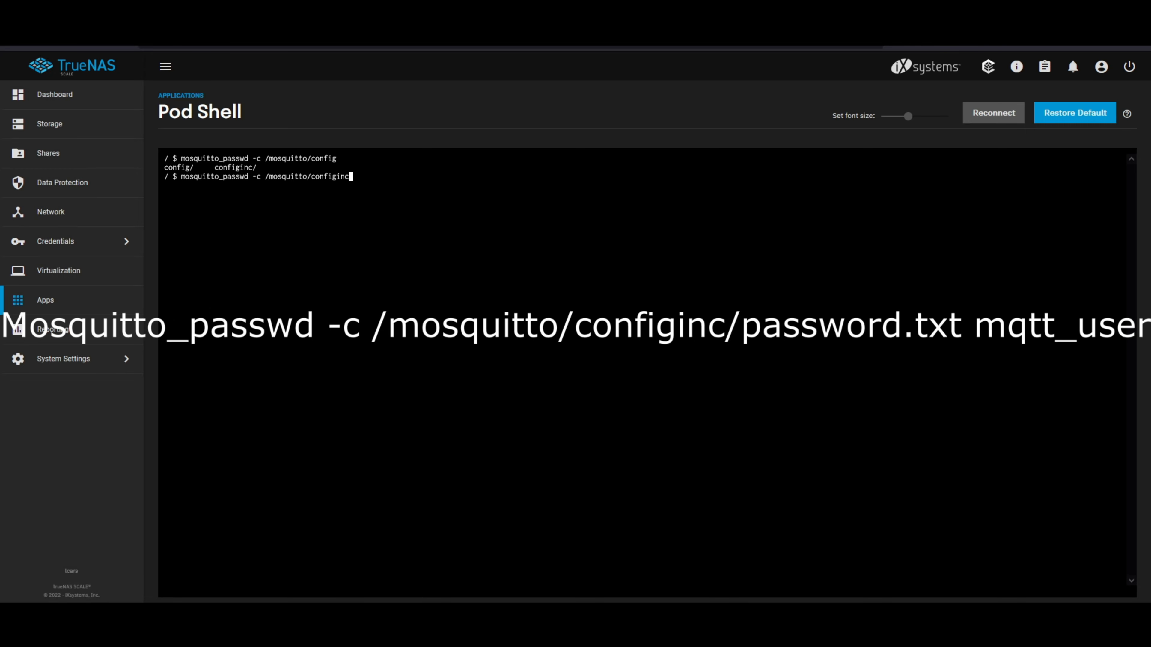
key(Tab)
text(password.txt mqtt_user)
key(Return)
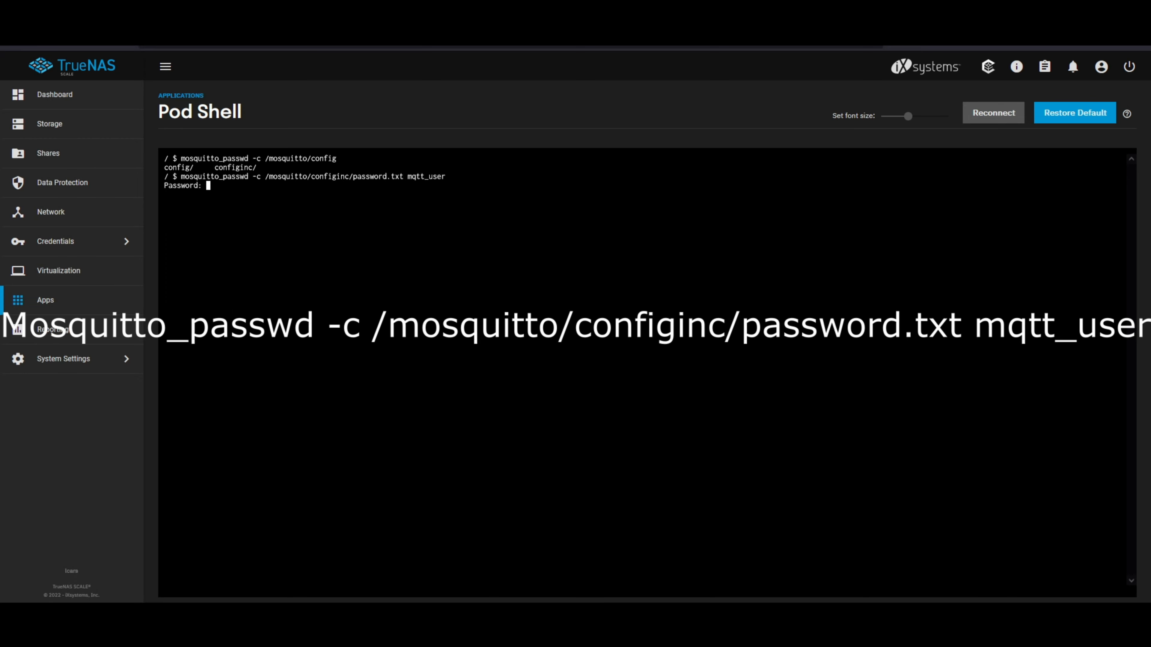
key(Return)
key(Return)
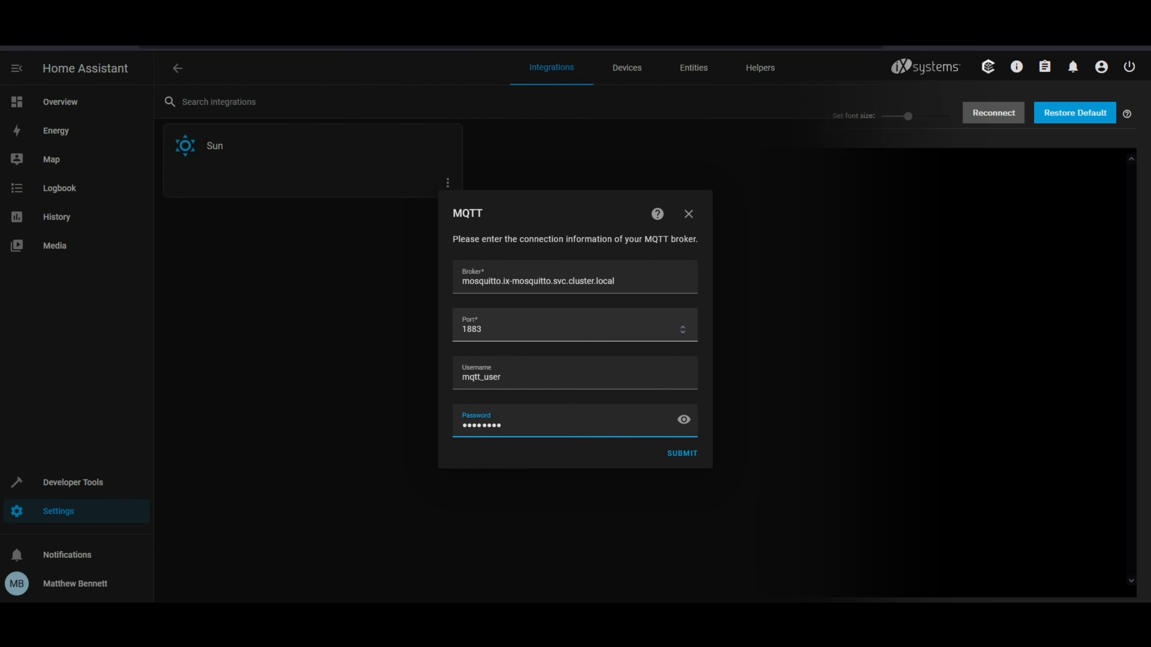
Step: Switch to Home Assistant and enter the mqtt_user account password in the MQTT broker connection settings
text(•••••••)
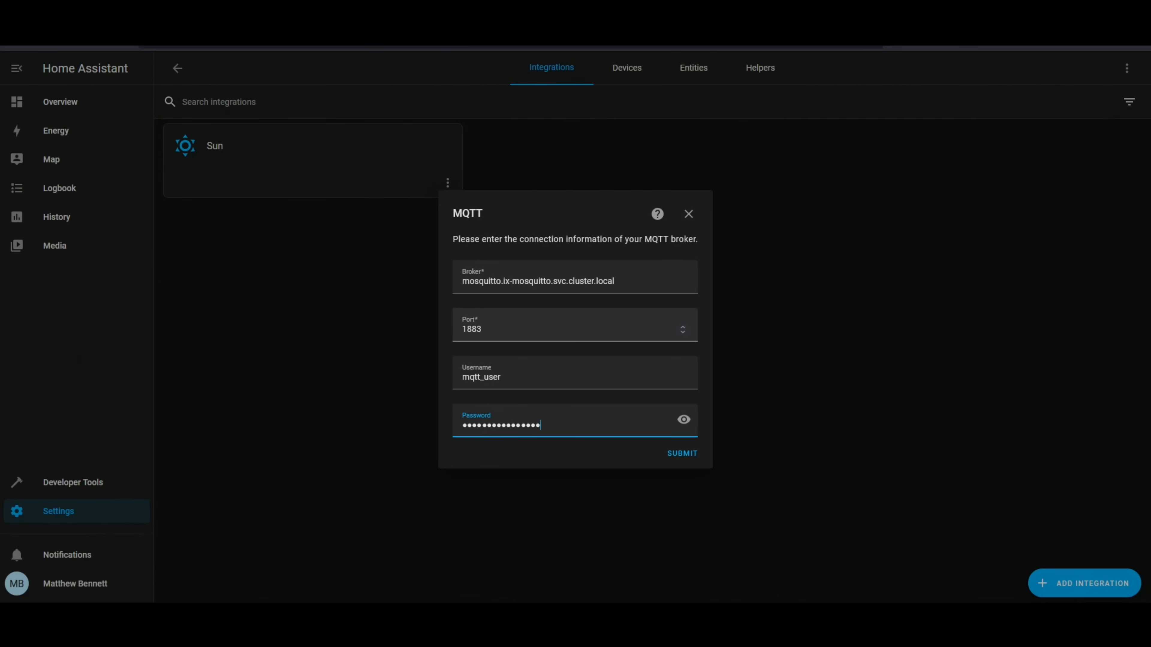